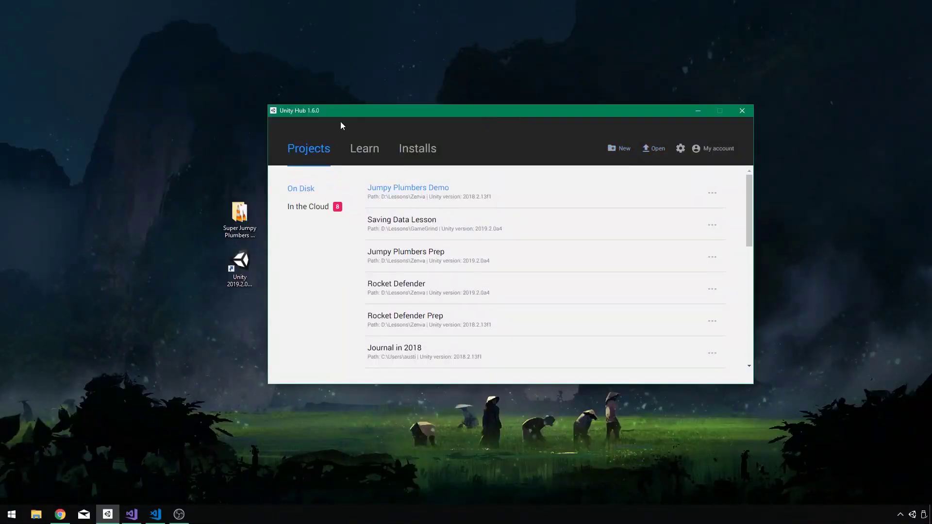
# Create a 2D-template project named 'Super Jumpy Plumbers' using Unity 2019.2.0a4
pyautogui.click(618, 151)
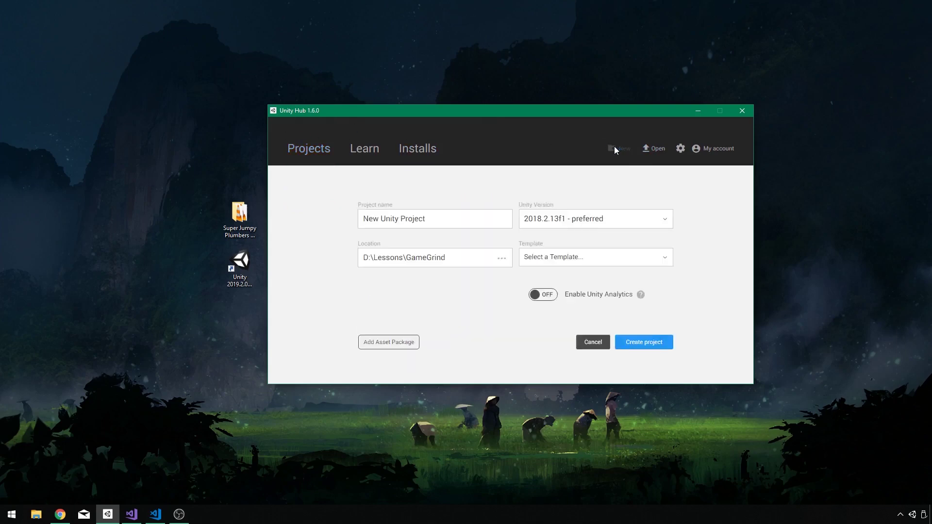
pyautogui.moveTo(491, 214); pyautogui.dragTo(286, 218)
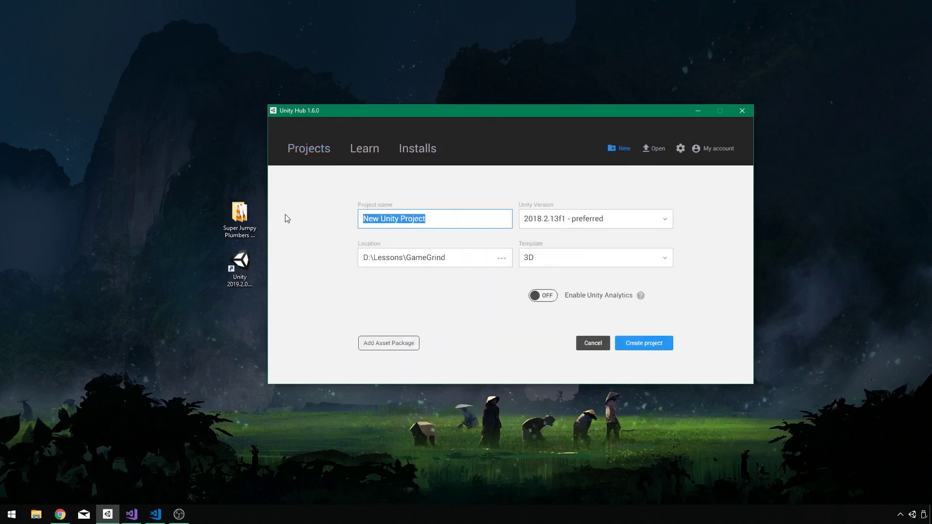
pyautogui.write('Super Jumpy Plum')
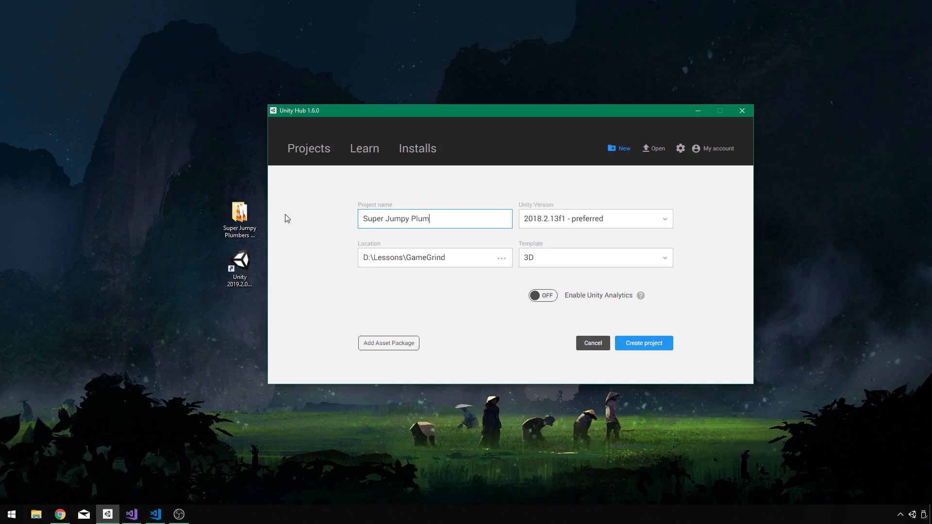
pyautogui.write('bers')
pyautogui.click(583, 219)
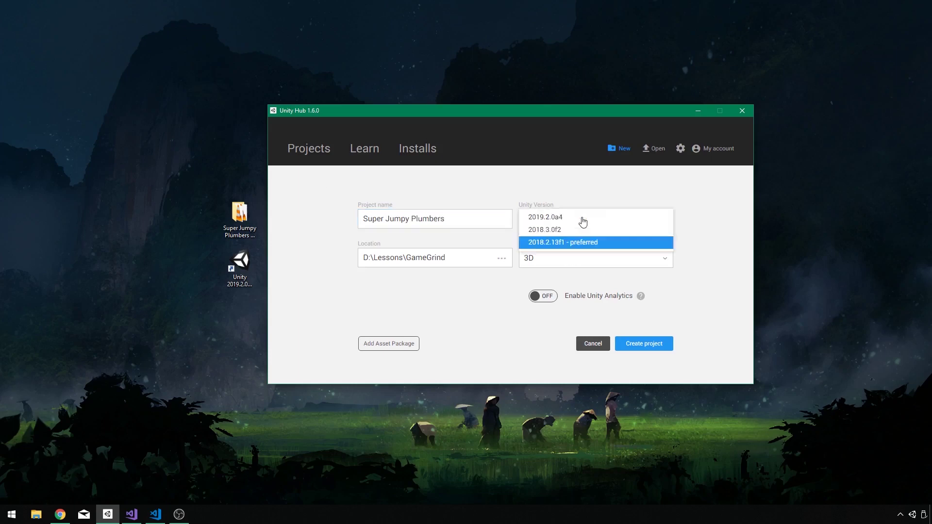
pyautogui.click(541, 220)
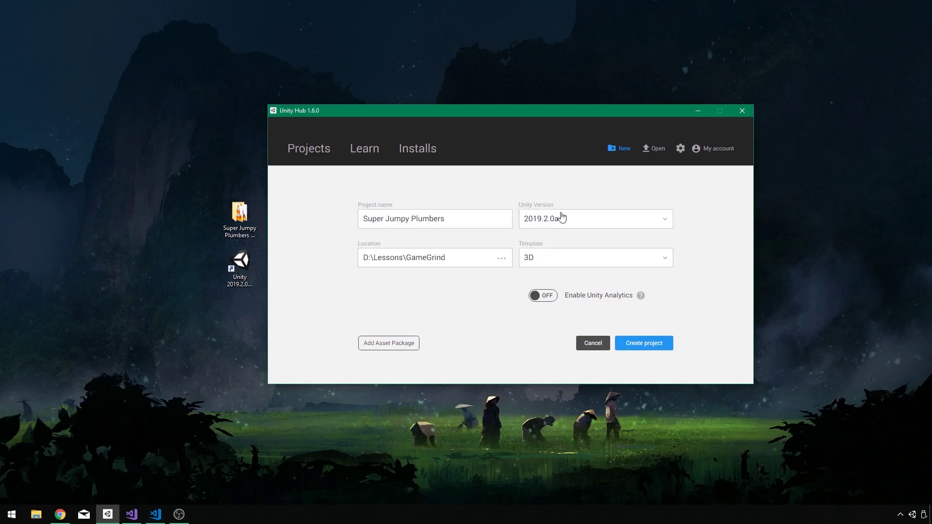
pyautogui.click(561, 268)
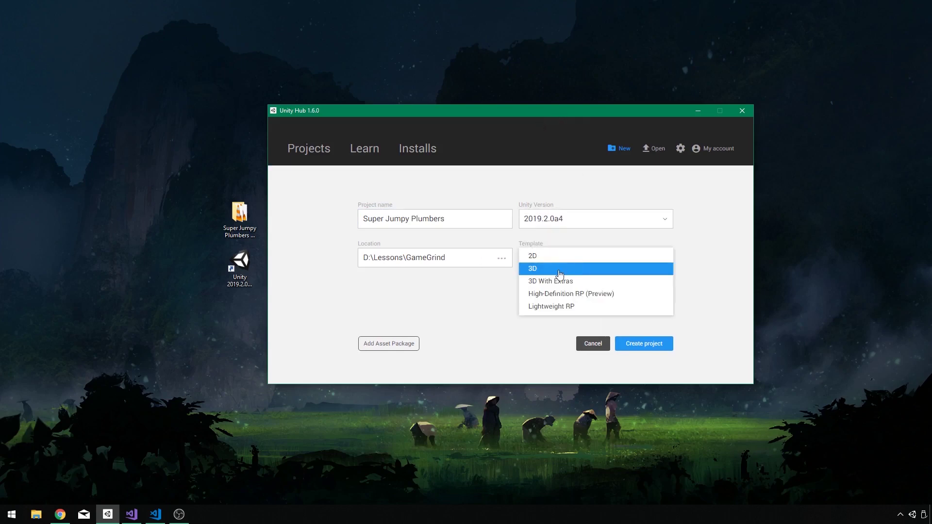
pyautogui.click(539, 257)
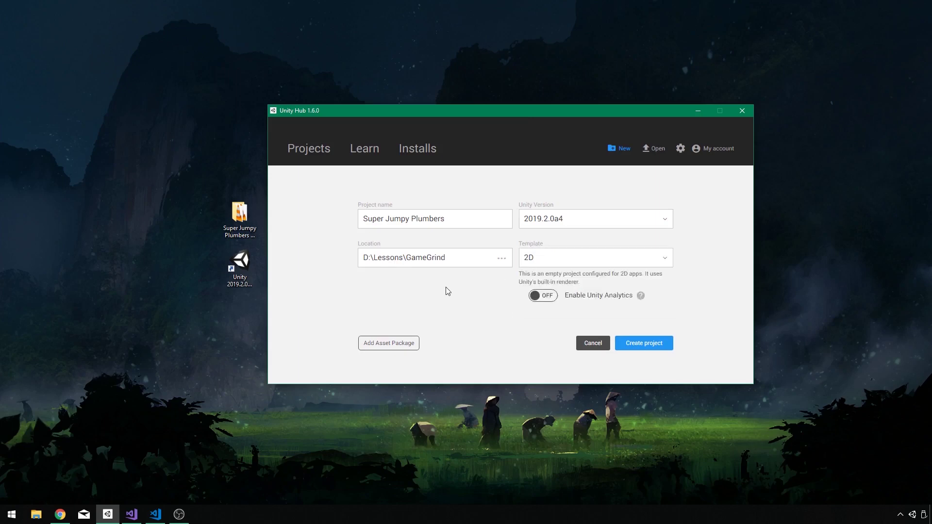
pyautogui.click(645, 344)
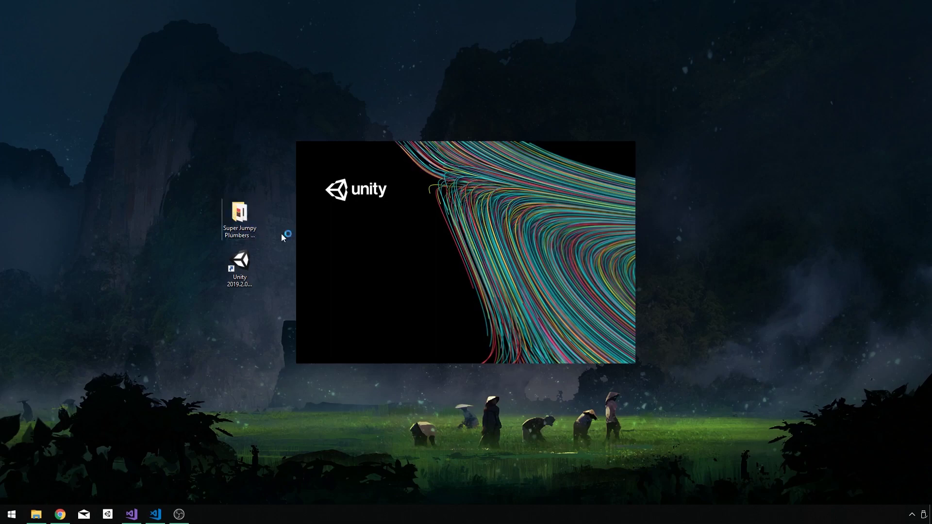
# Open the Super Jumpy Plumbers Assets folder and scroll through the sprite thumbnails
pyautogui.doubleClick(240, 219)
pyautogui.scroll(5, 544, 242)
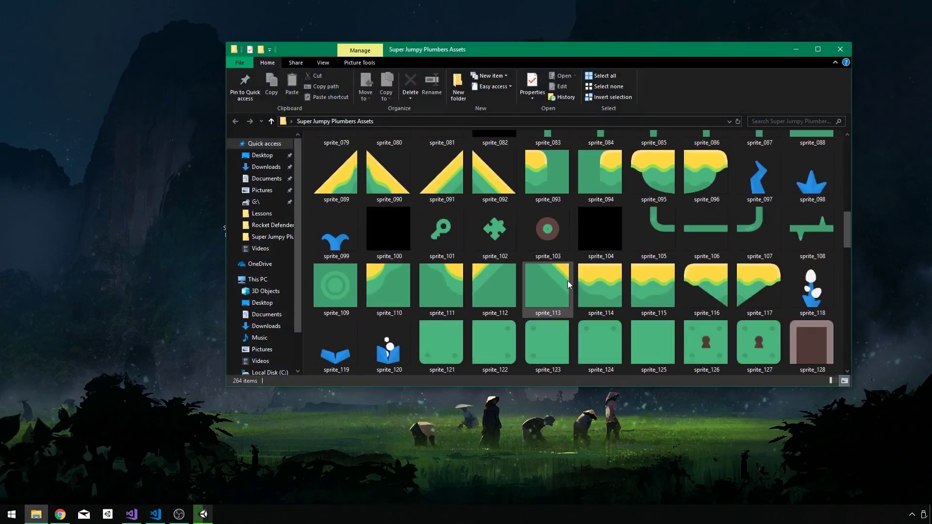
pyautogui.scroll(-10, 602, 299)
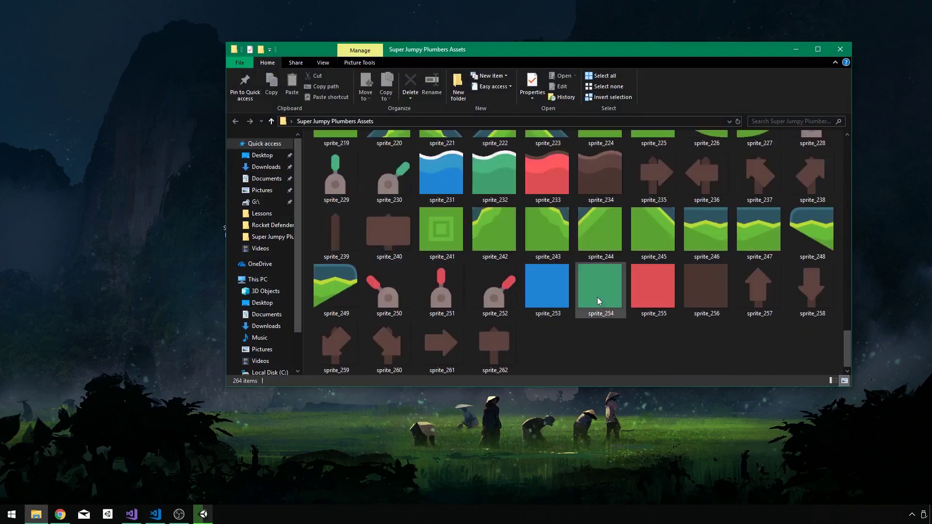
pyautogui.scroll(20, 597, 297)
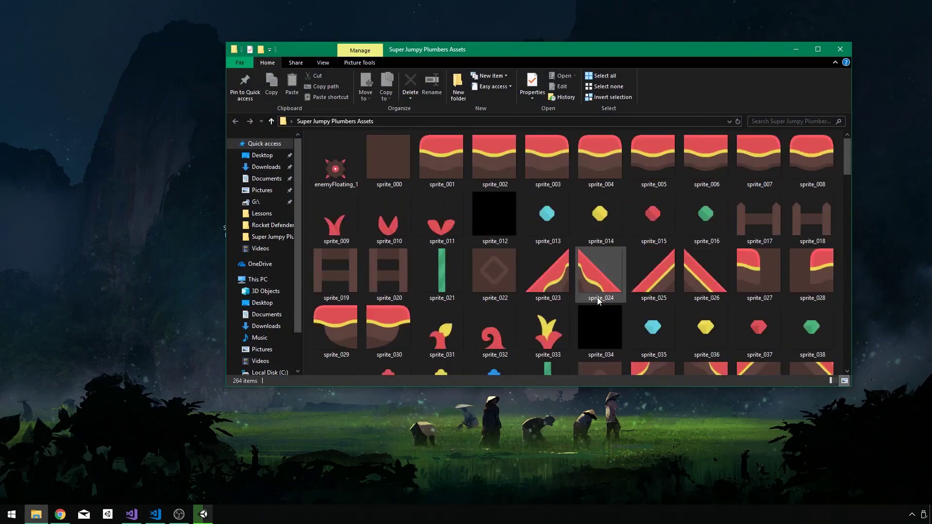
pyautogui.scroll(-15, 597, 297)
pyautogui.scroll(3, 559, 252)
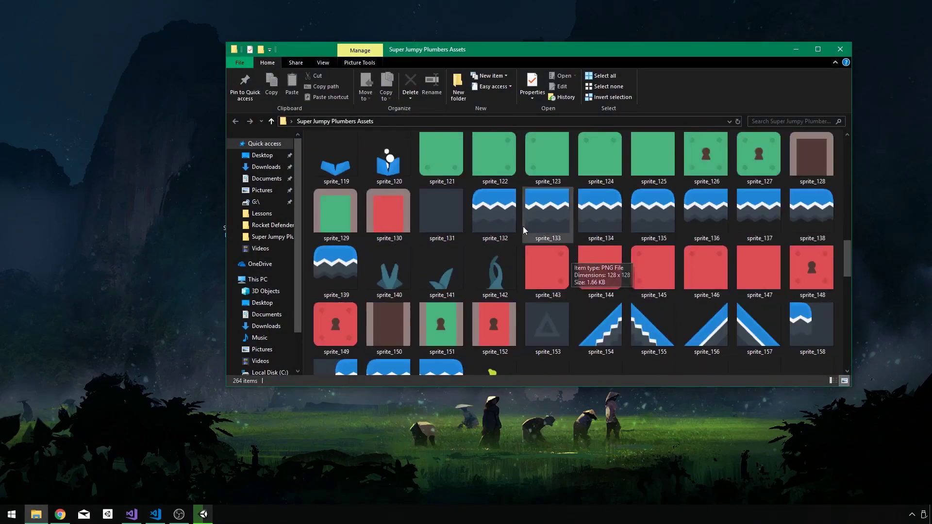
pyautogui.scroll(12, 680, 233)
# Inspect sprite_015, enemyFloating_1 and sprite_193 among the 264 images
pyautogui.click(650, 240)
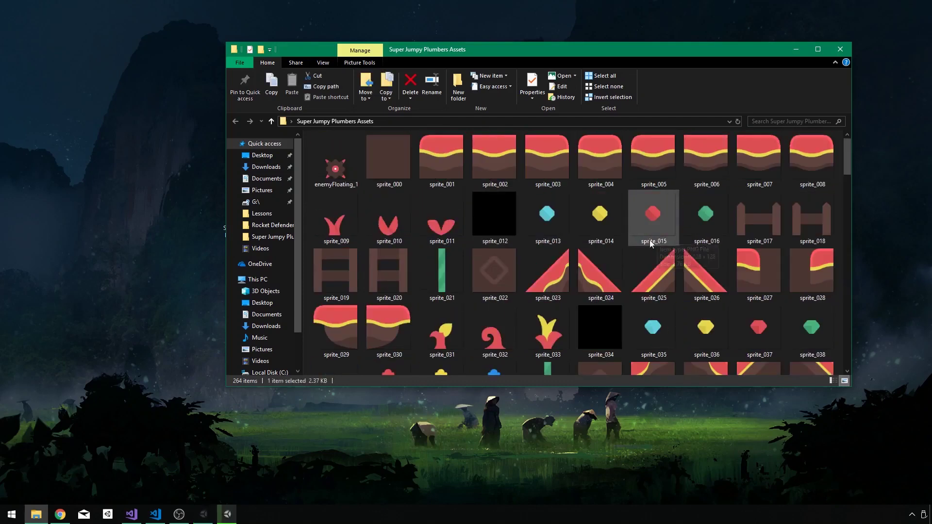
pyautogui.click(335, 163)
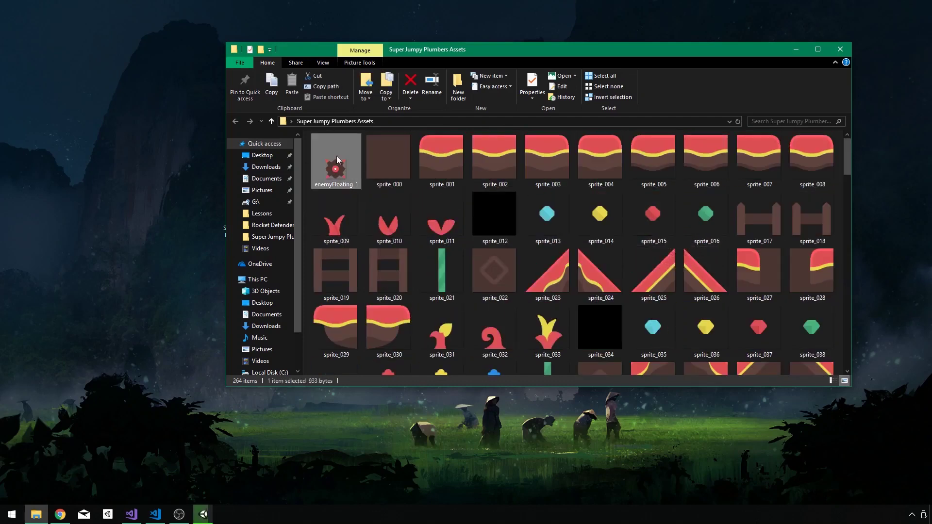
pyautogui.scroll(-15, 437, 218)
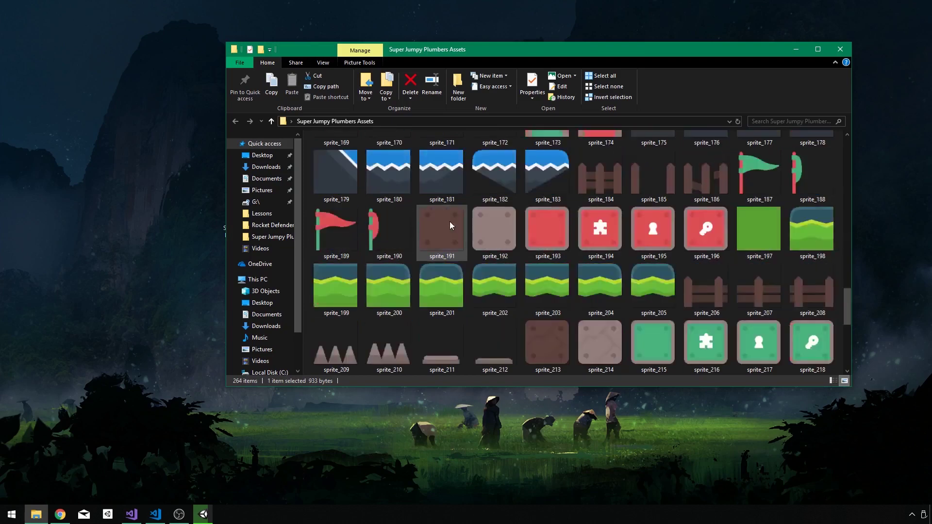
pyautogui.scroll(-4, 454, 223)
pyautogui.scroll(6, 510, 242)
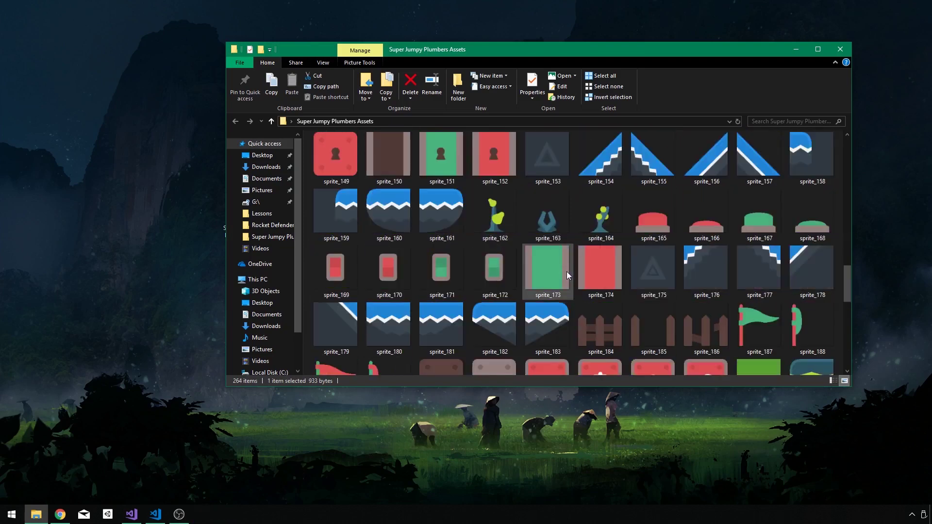
pyautogui.scroll(-3, 567, 272)
pyautogui.click(551, 228)
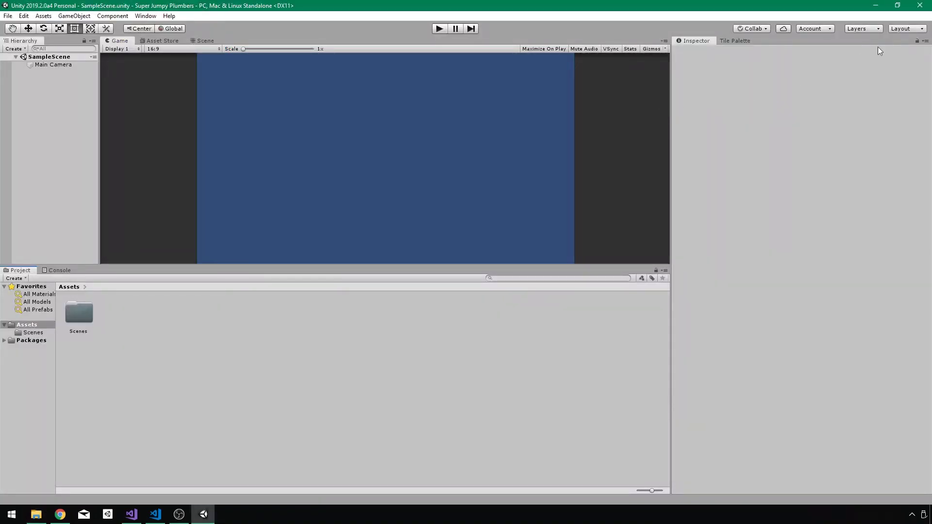
# Switch Unity to the Default layout and add a 'Sprites' folder under Assets
pyautogui.click(899, 30)
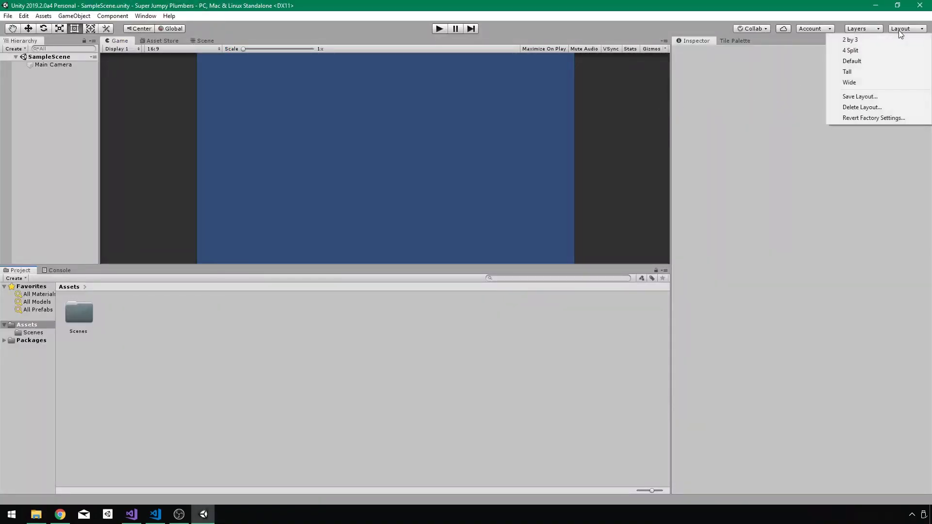
pyautogui.click(866, 61)
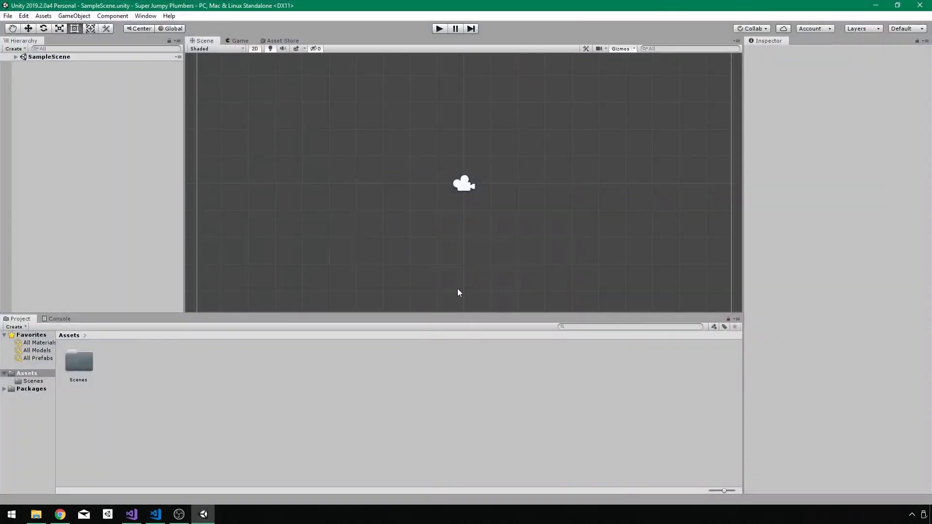
pyautogui.rightClick(120, 379)
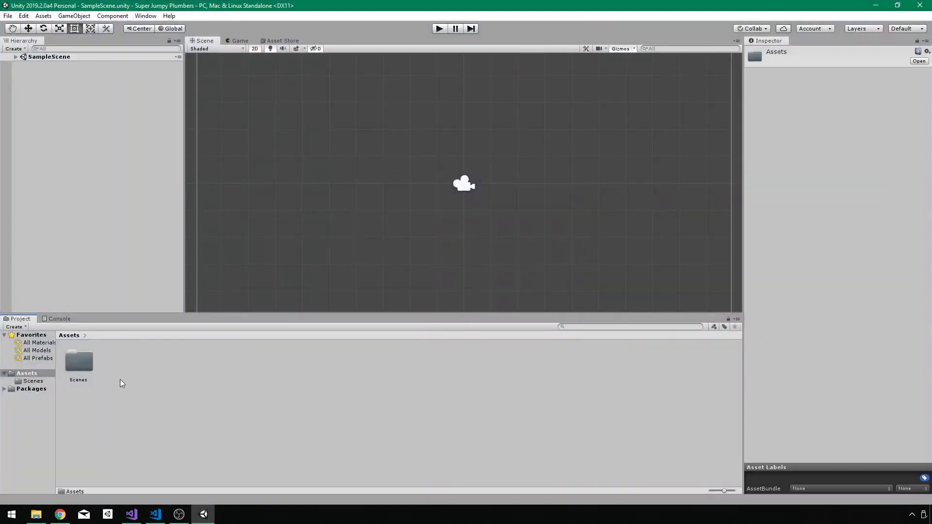
pyautogui.moveTo(162, 152)
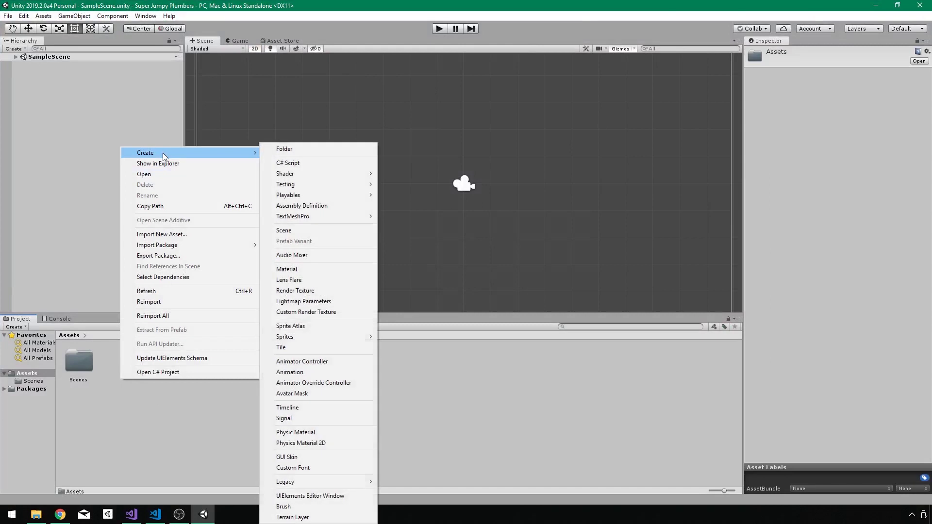
pyautogui.click(310, 149)
pyautogui.write('Sprites')
pyautogui.press('Return')
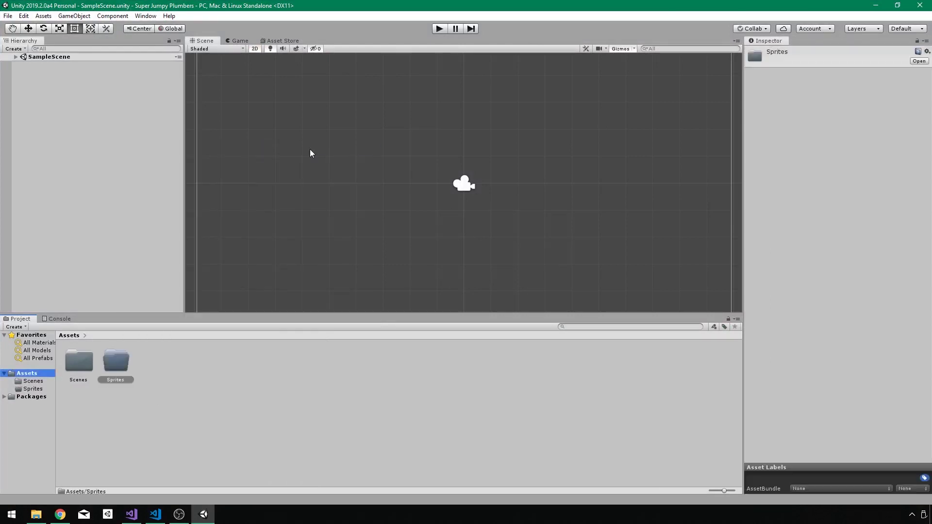
pyautogui.click(36, 514)
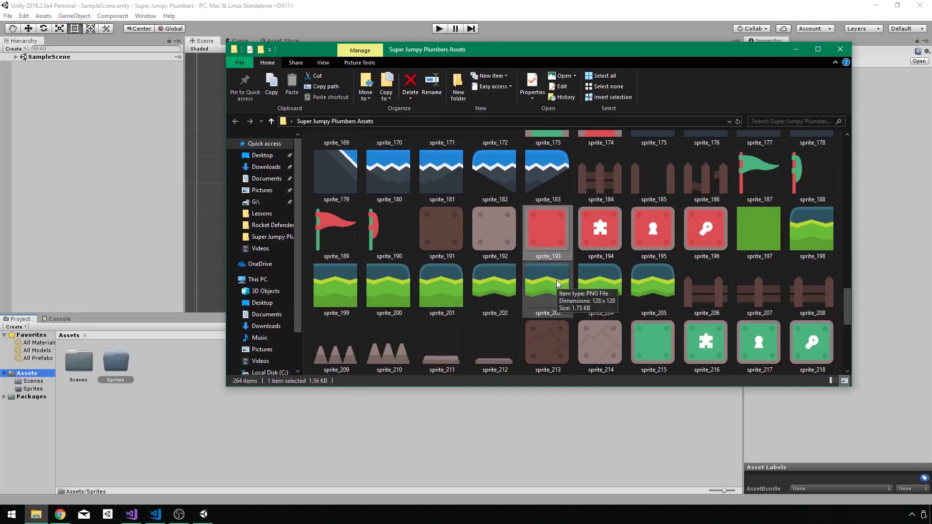
# Copy water tiles sprite_136 through sprite_138 into Unity's Sprites folder
pyautogui.scroll(5, 586, 279)
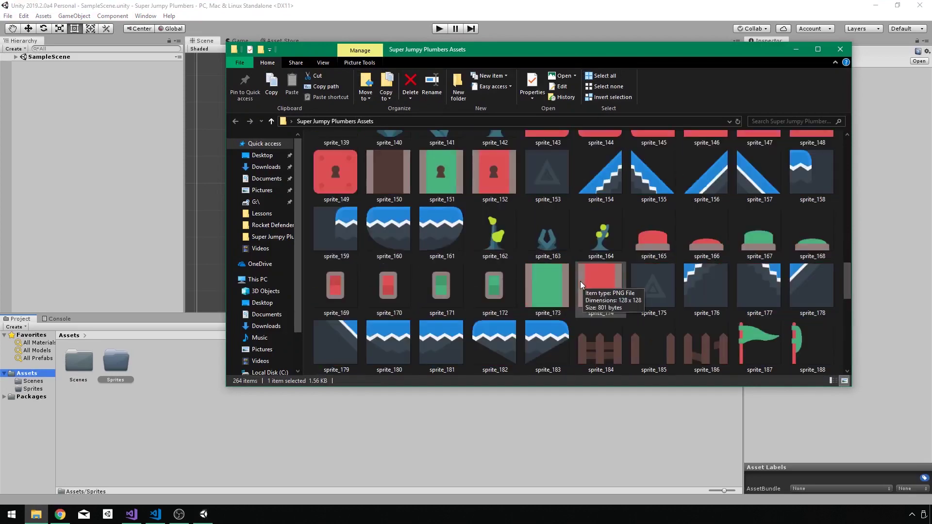
pyautogui.scroll(-6, 510, 233)
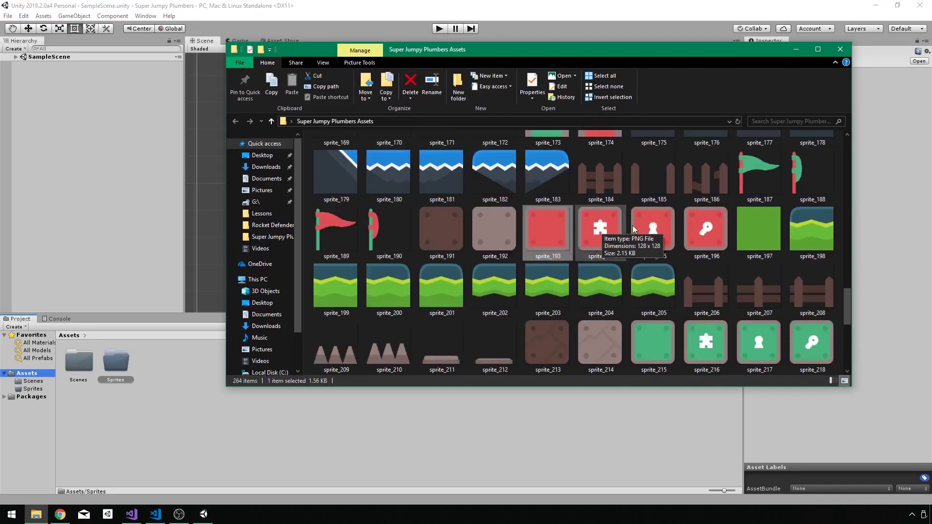
pyautogui.scroll(5, 671, 227)
pyautogui.scroll(3, 671, 228)
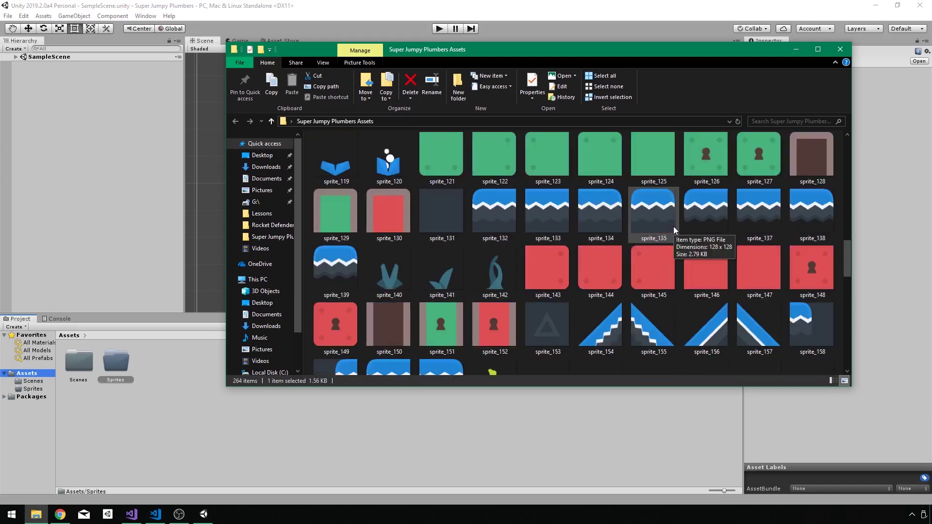
pyautogui.click(705, 218)
pyautogui.keyDown('shift'); pyautogui.click(811, 221); pyautogui.keyUp('shift')
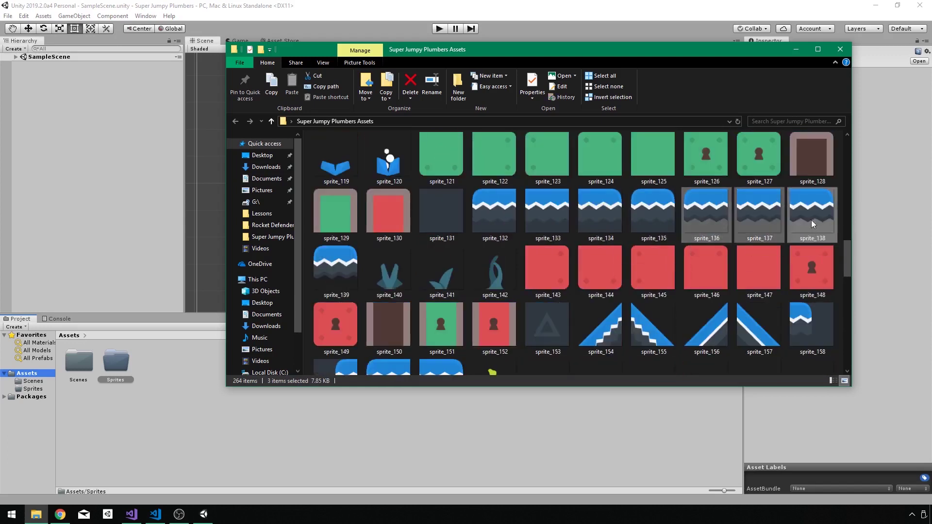
pyautogui.moveTo(760, 220); pyautogui.dragTo(122, 357)
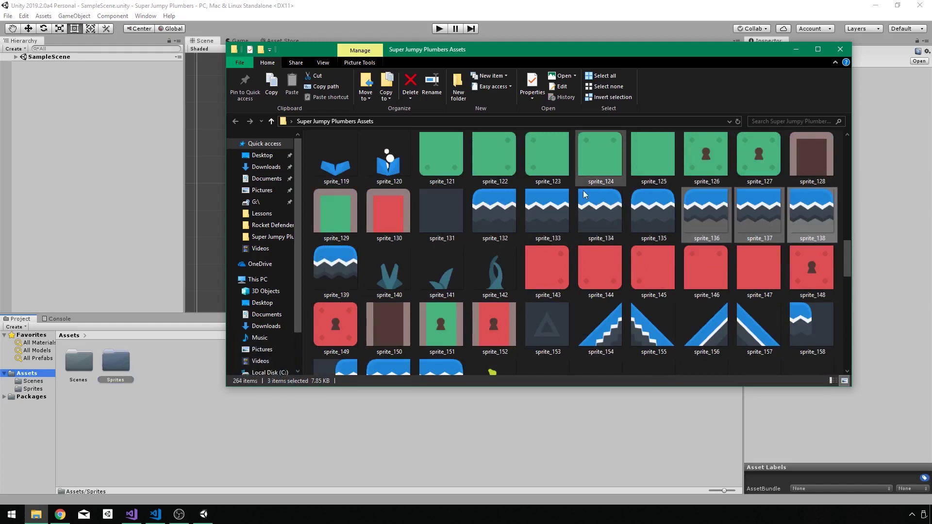
# Copy sprite_132 through sprite_134 and sprite_139 into the Sprites folder
pyautogui.click(500, 214)
pyautogui.keyDown('shift'); pyautogui.click(617, 226); pyautogui.keyUp('shift')
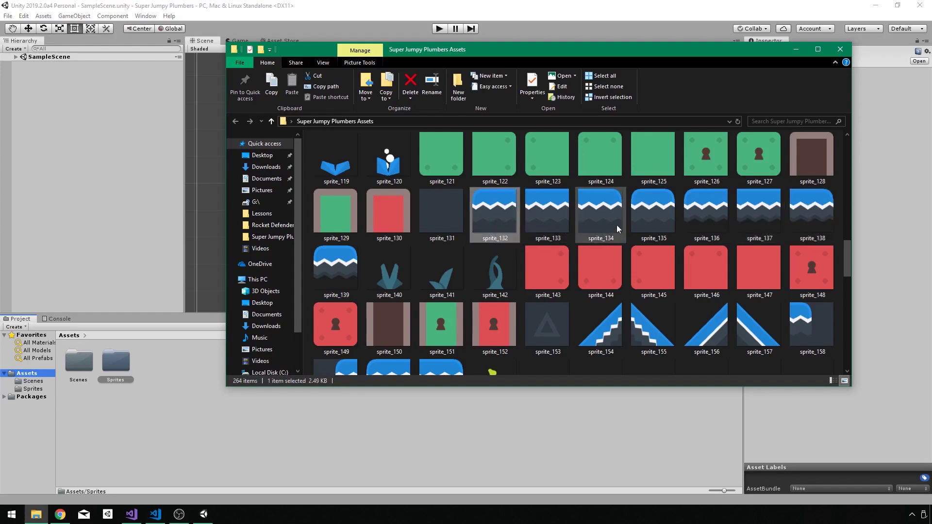
pyautogui.moveTo(508, 212); pyautogui.dragTo(111, 365)
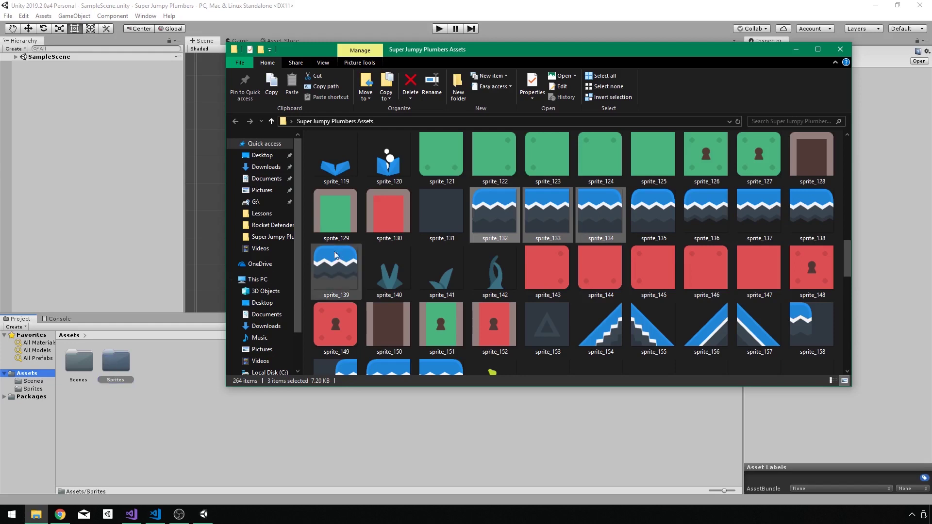
pyautogui.click(343, 264)
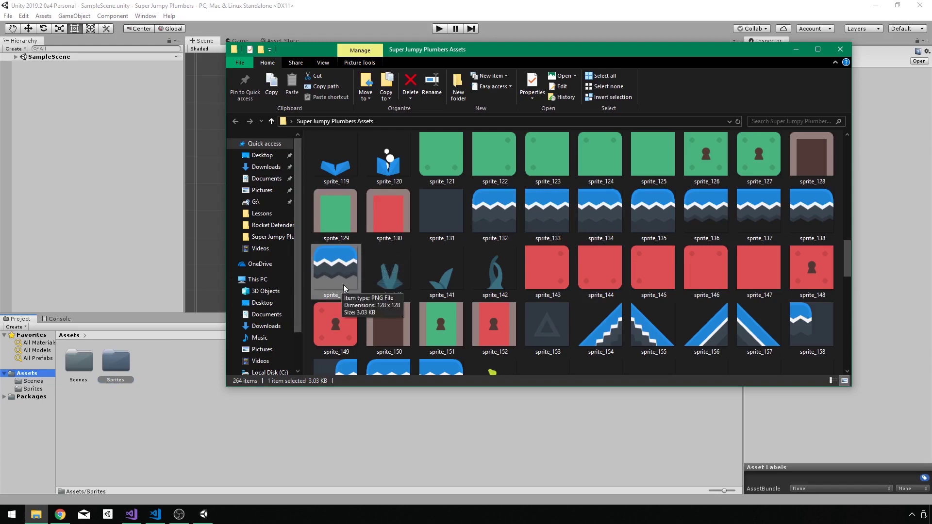
pyautogui.moveTo(344, 271); pyautogui.dragTo(124, 369)
# Select water tile sprite_135 and decorations sprite_097–099 and sprite_118–120
pyautogui.click(664, 215)
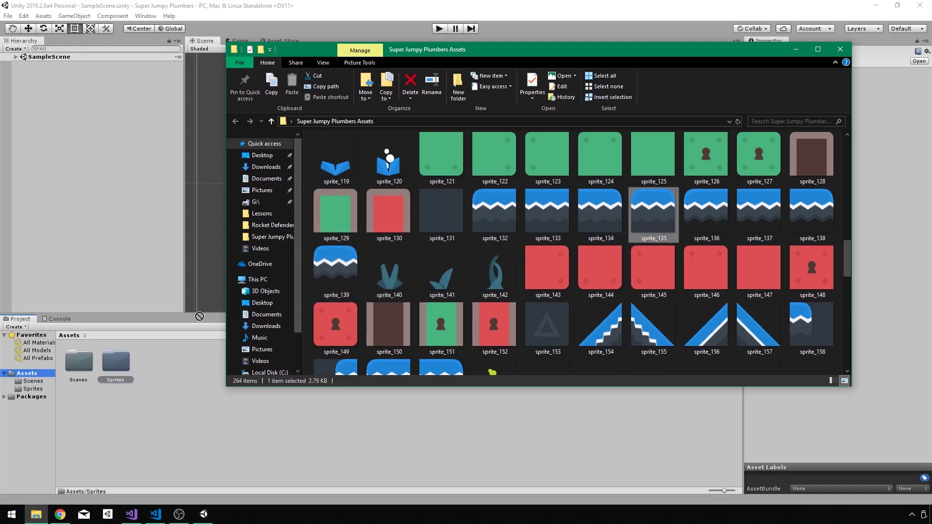
pyautogui.scroll(3, 387, 248)
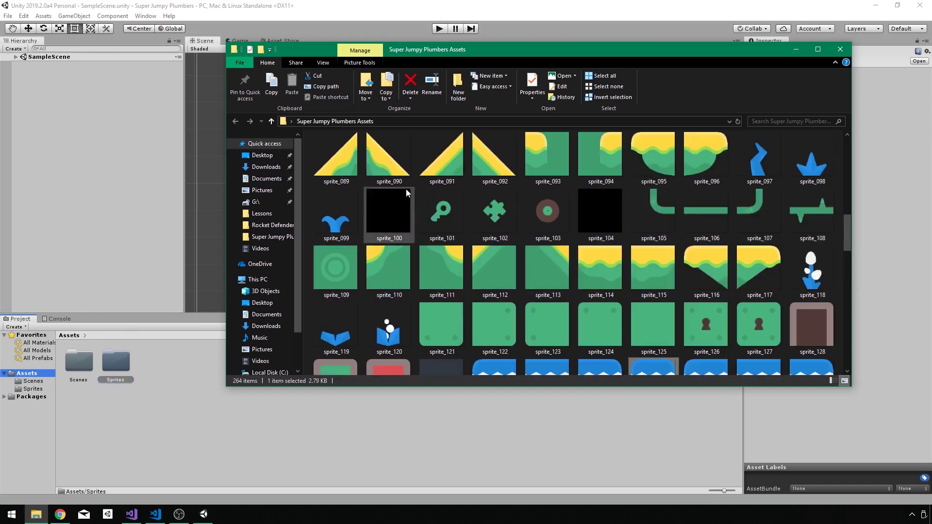
pyautogui.click(389, 329)
pyautogui.keyDown('ctrl'); pyautogui.click(334, 341); pyautogui.keyUp('ctrl')
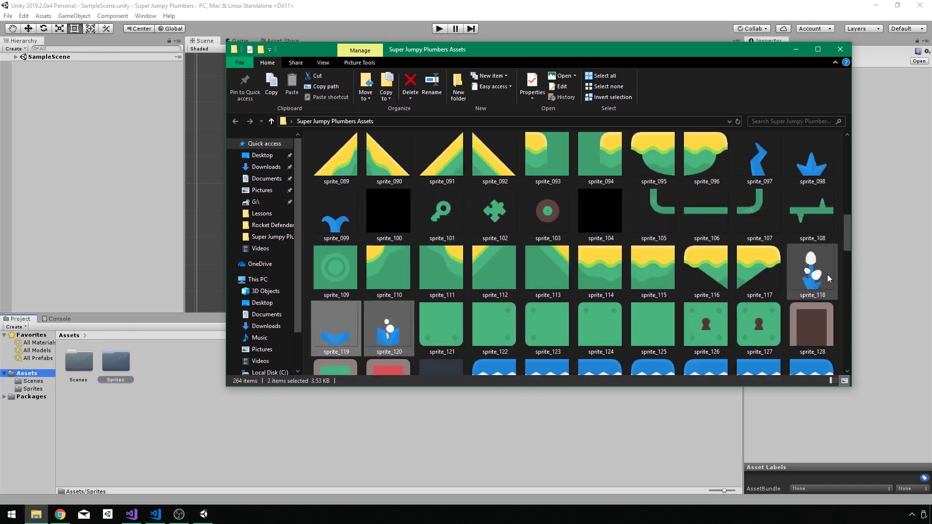
pyautogui.keyDown('ctrl'); pyautogui.click(812, 272); pyautogui.keyUp('ctrl')
pyautogui.keyDown('ctrl'); pyautogui.click(812, 160); pyautogui.keyUp('ctrl')
pyautogui.keyDown('ctrl'); pyautogui.click(759, 161); pyautogui.keyUp('ctrl')
pyautogui.keyDown('ctrl'); pyautogui.click(338, 216); pyautogui.keyUp('ctrl')
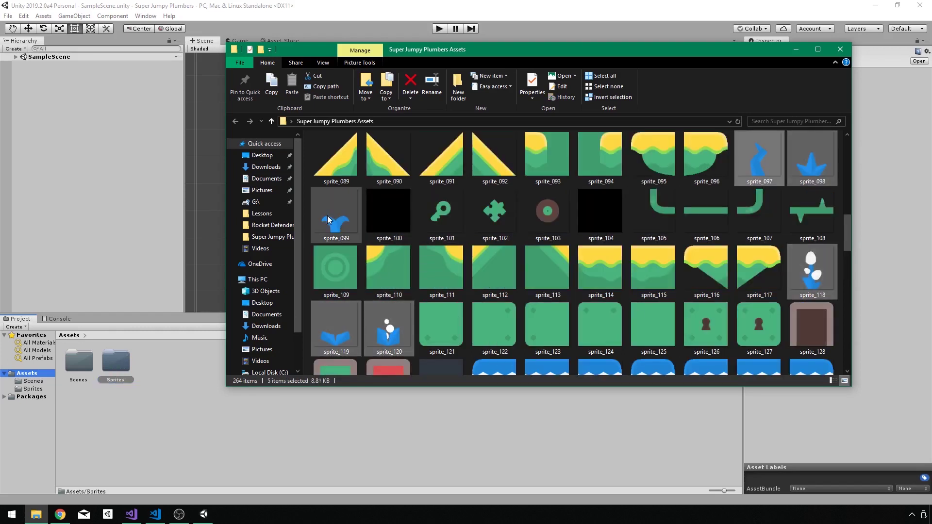
# Add dark tile sprite_131 and red block sprite_193, copying them into Sprites
pyautogui.scroll(-2, 451, 253)
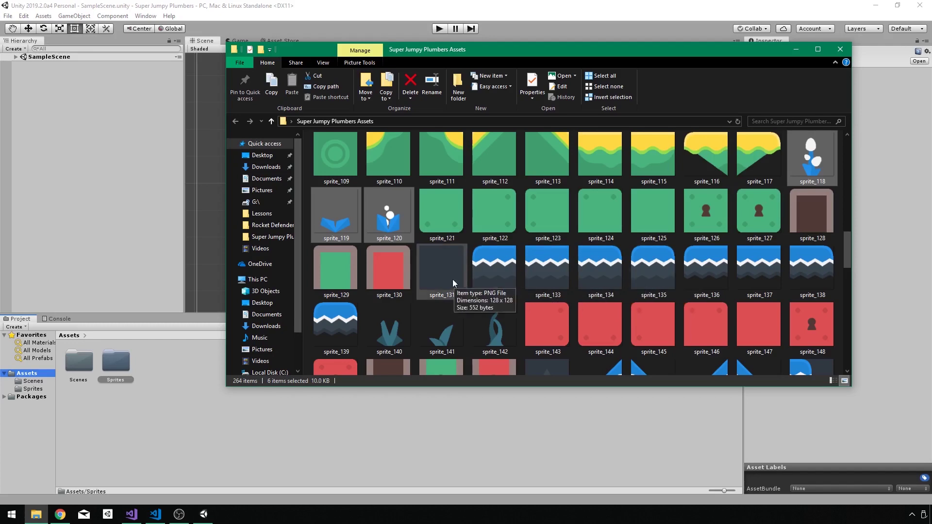
pyautogui.click(439, 275)
pyautogui.scroll(-3, 487, 246)
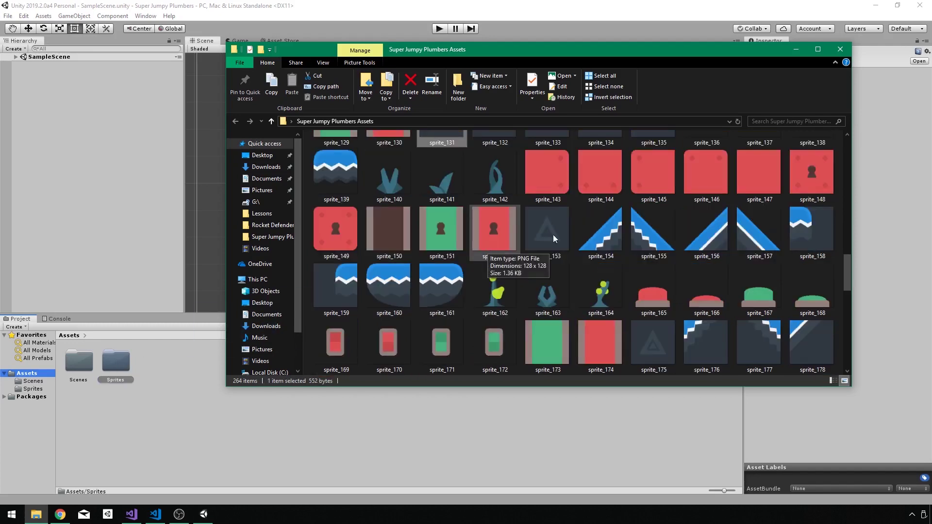
pyautogui.scroll(-3, 582, 230)
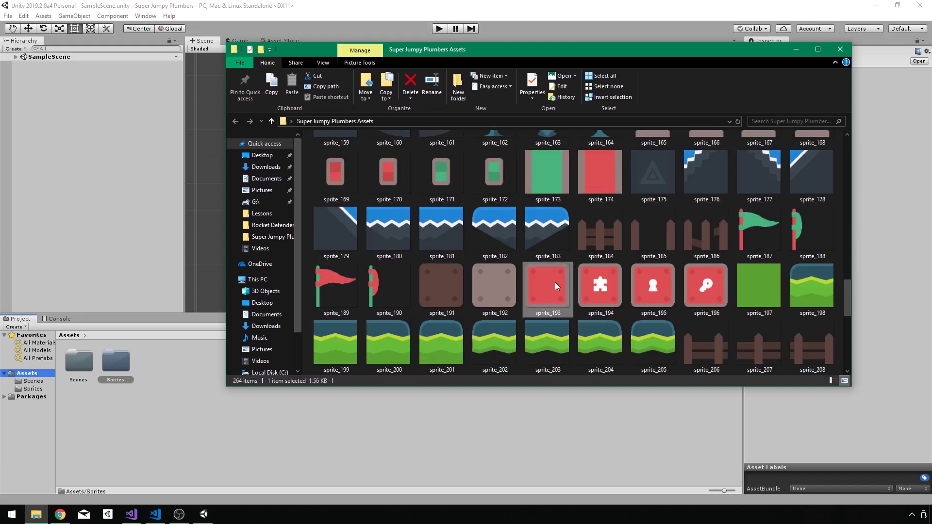
pyautogui.moveTo(555, 282); pyautogui.dragTo(117, 363)
# Copy enemyFloating_1, the yellow sprite_014 gem and blue sprite_057 flower into Sprites
pyautogui.scroll(15, 653, 286)
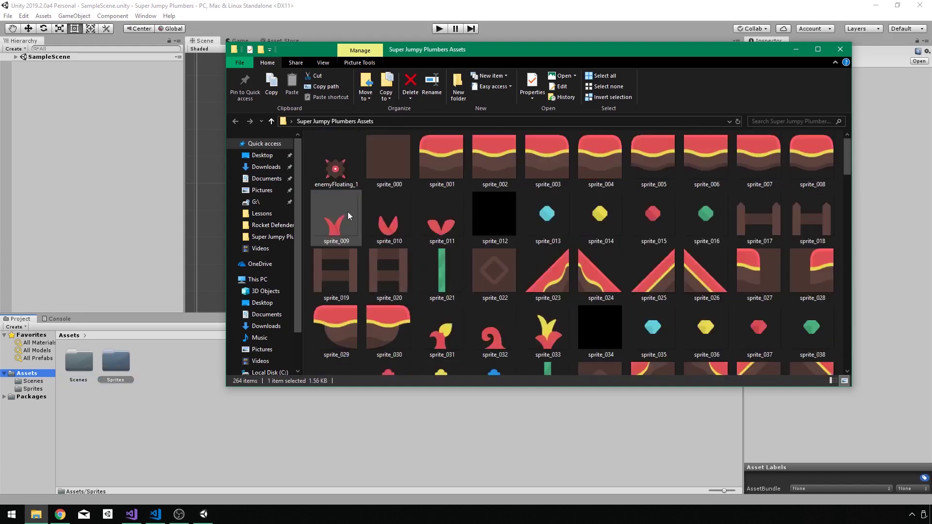
pyautogui.click(347, 163)
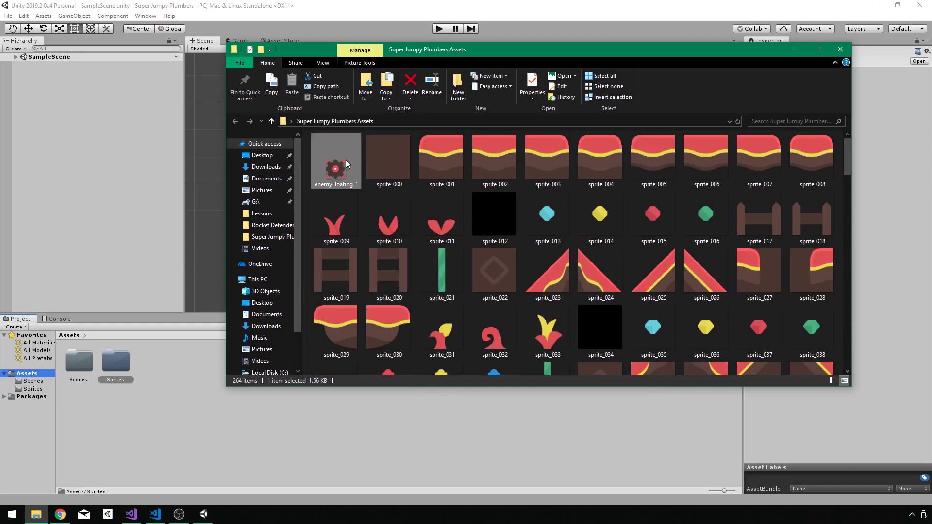
pyautogui.click(601, 225)
pyautogui.scroll(-3, 652, 258)
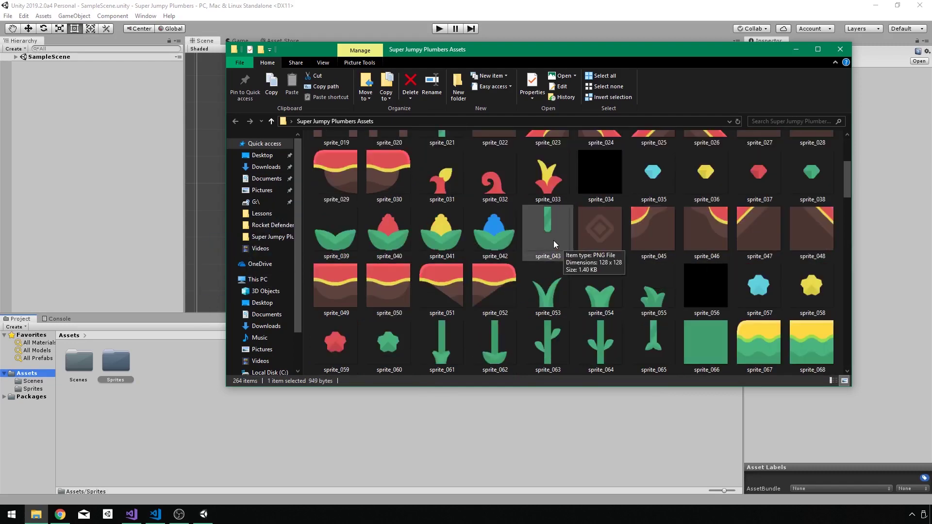
pyautogui.scroll(-2, 553, 240)
pyautogui.scroll(2, 596, 241)
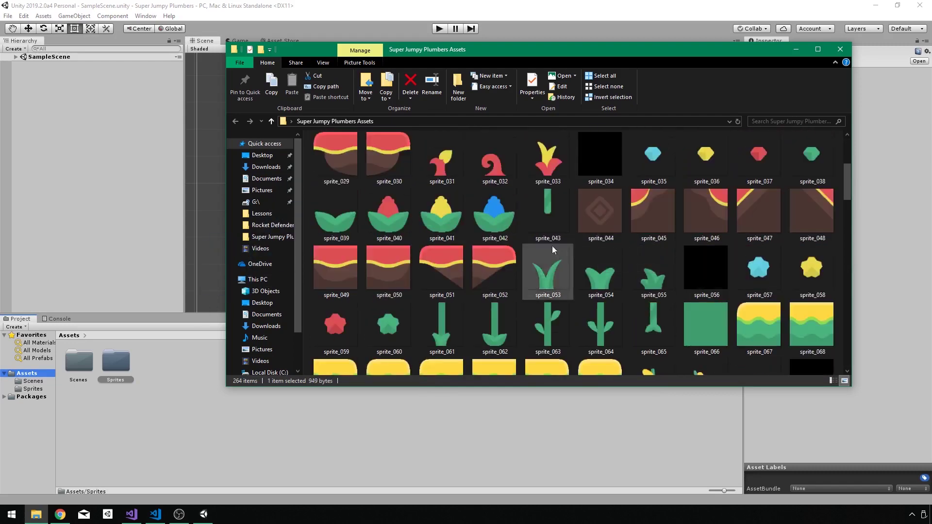
pyautogui.keyDown('ctrl'); pyautogui.click(758, 271); pyautogui.keyUp('ctrl')
pyautogui.scroll(3, 669, 260)
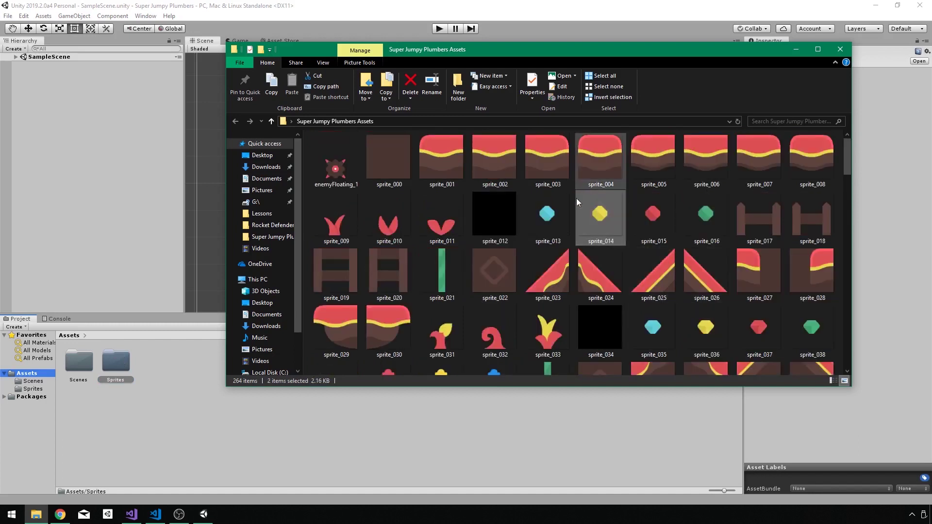
pyautogui.scroll(-3, 680, 257)
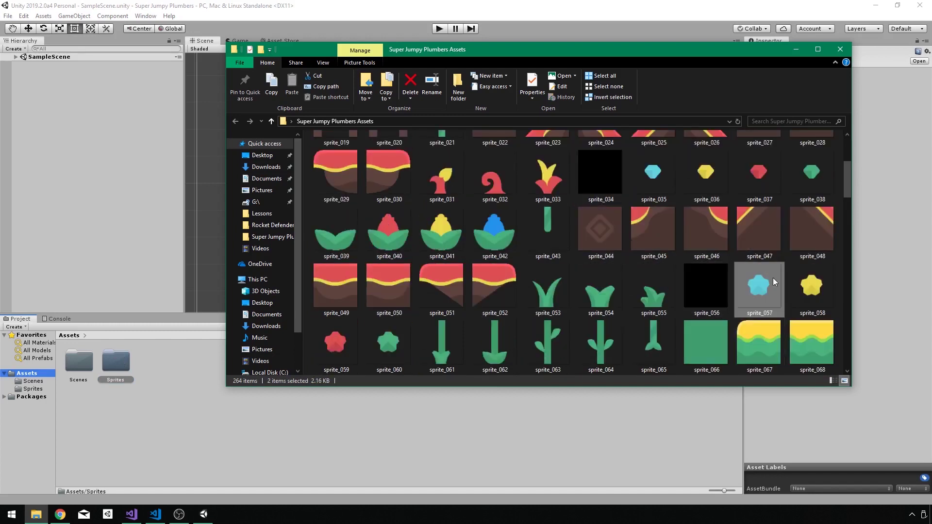
pyautogui.moveTo(761, 292); pyautogui.dragTo(115, 366)
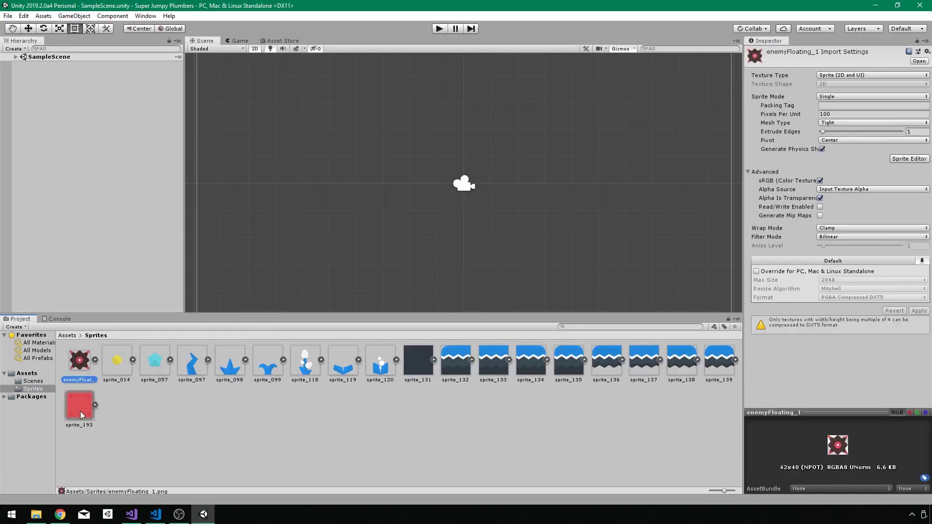
# Set Pixels Per Unit to 128 for all nineteen sprites and apply it
pyautogui.keyDown('shift'); pyautogui.click(80, 412); pyautogui.keyUp('shift')
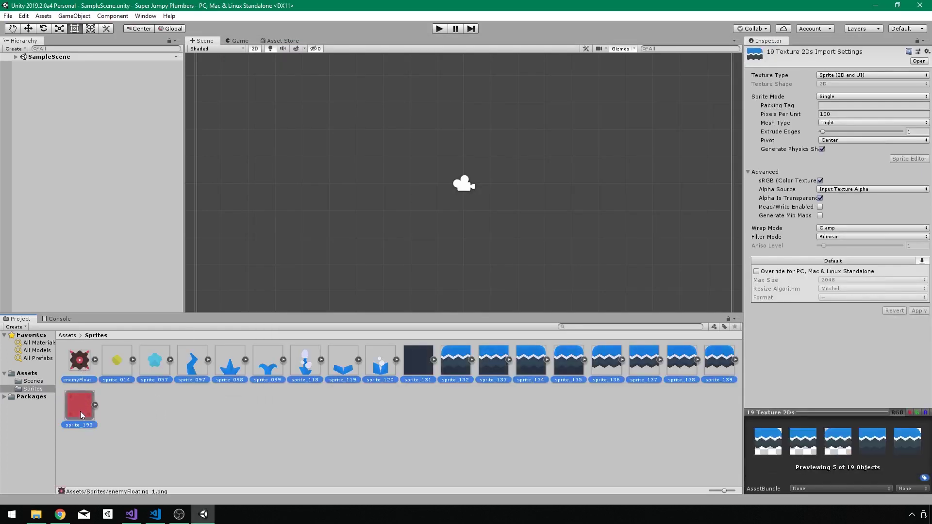
pyautogui.click(839, 116)
pyautogui.write('128')
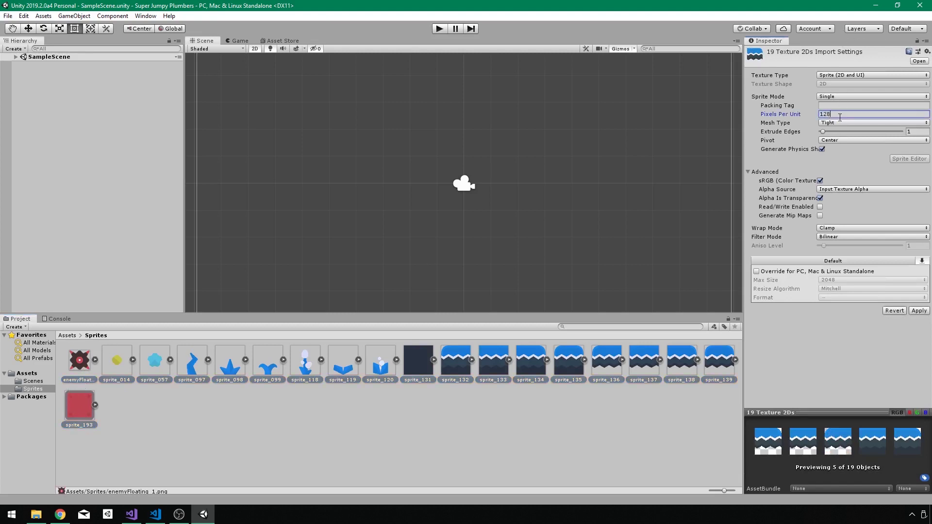
pyautogui.click(913, 313)
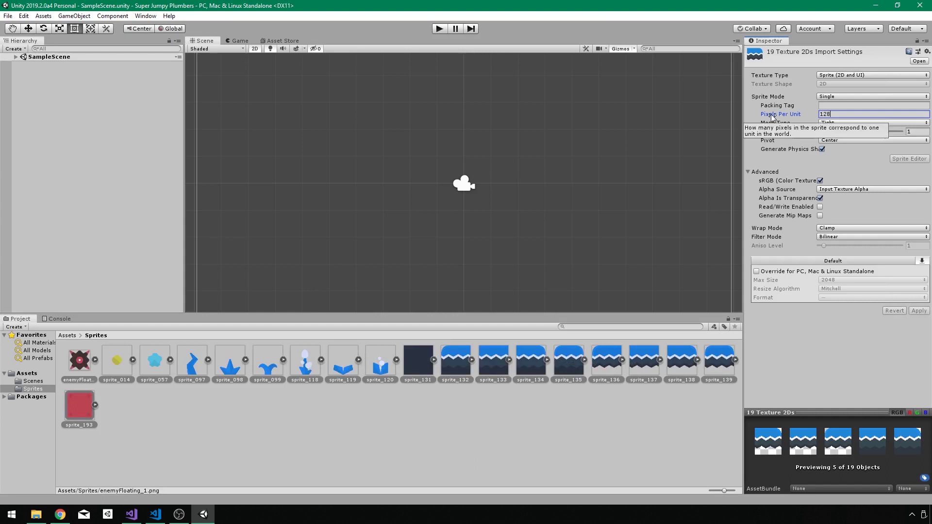
pyautogui.click(844, 357)
# Create a Sprite Atlas asset named 'Main' in the Sprites folder
pyautogui.click(125, 417)
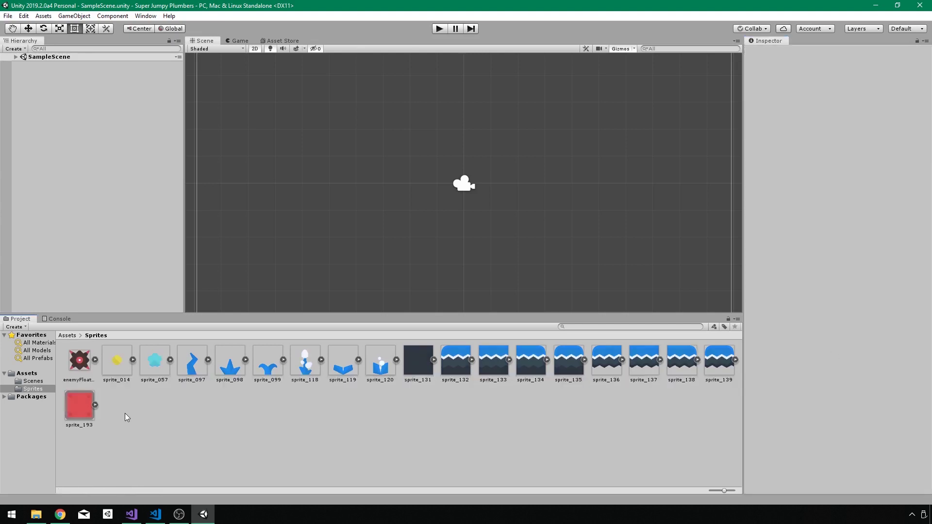
pyautogui.rightClick(121, 406)
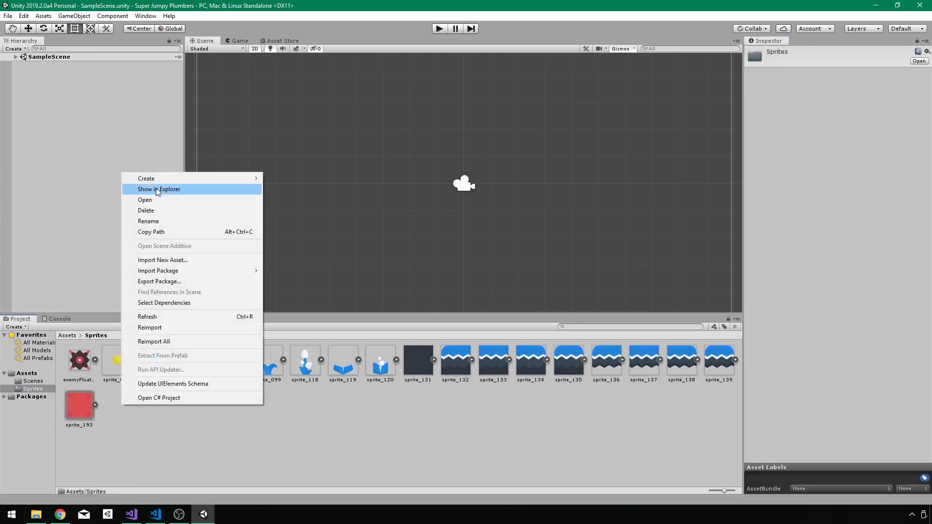
pyautogui.moveTo(159, 179)
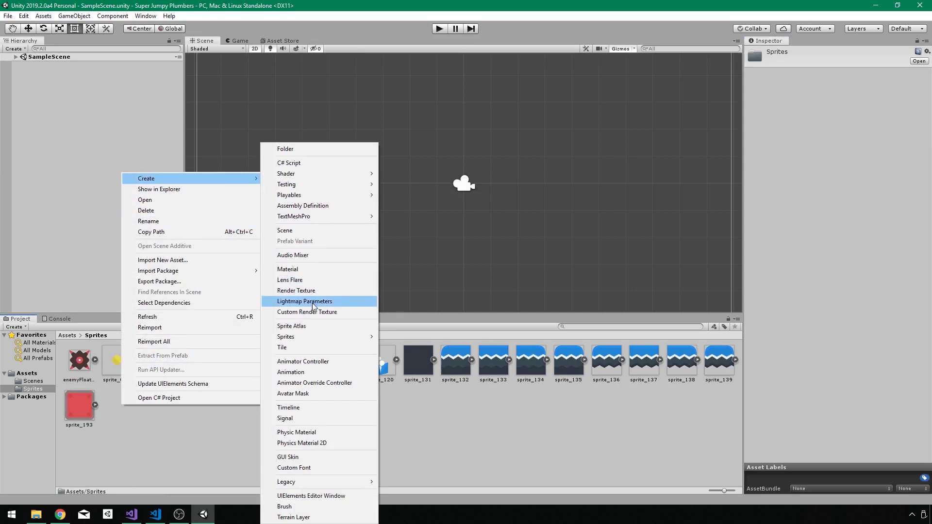
pyautogui.click(301, 327)
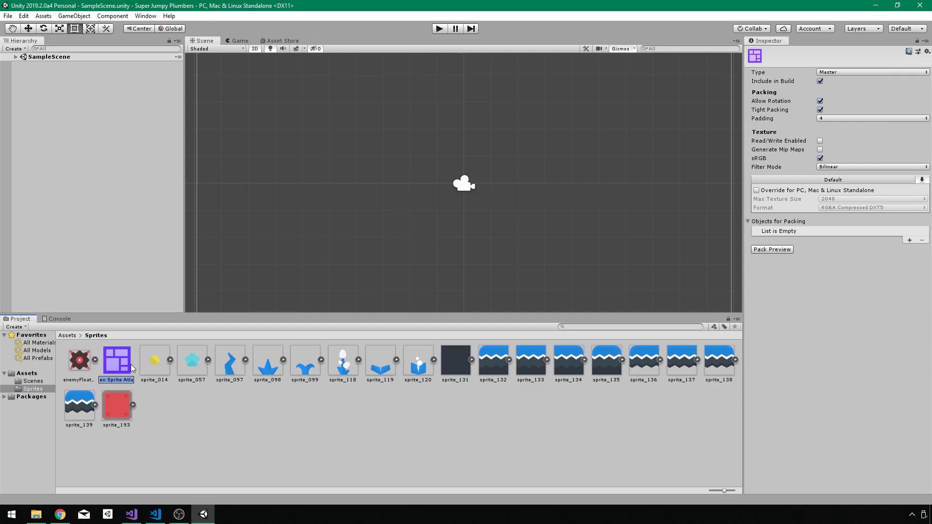
pyautogui.write('Main')
pyautogui.press('Return')
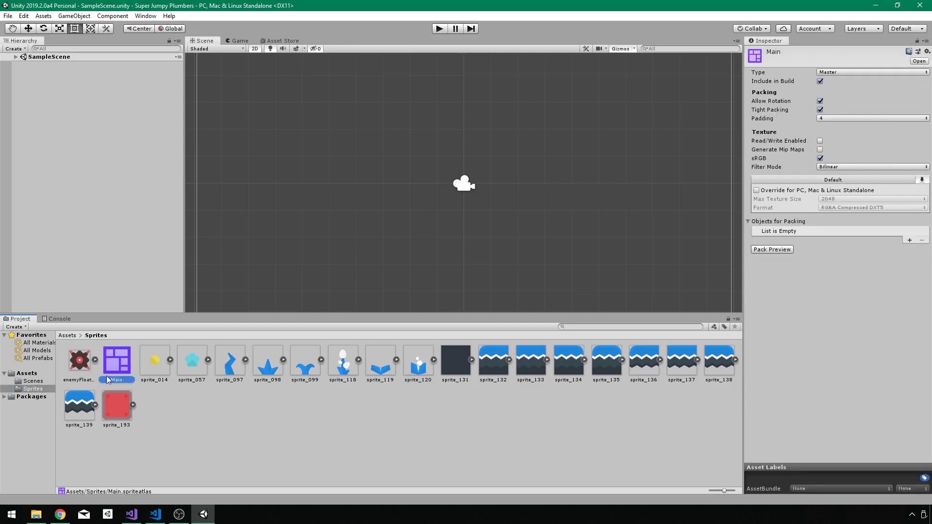
pyautogui.click(922, 45)
# Add all sprites to Main's Objects for Packing and preview the 512x512 packed texture
pyautogui.click(534, 372)
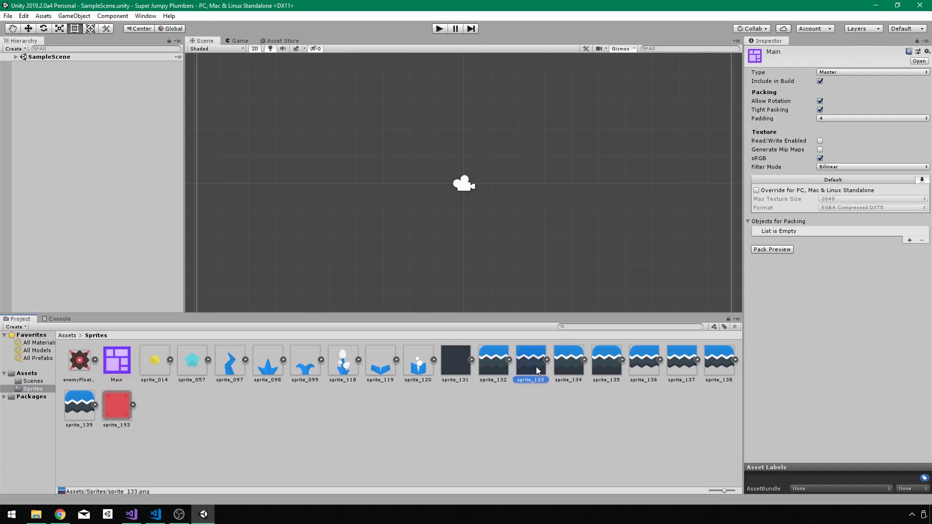
pyautogui.click(119, 374)
pyautogui.click(74, 371)
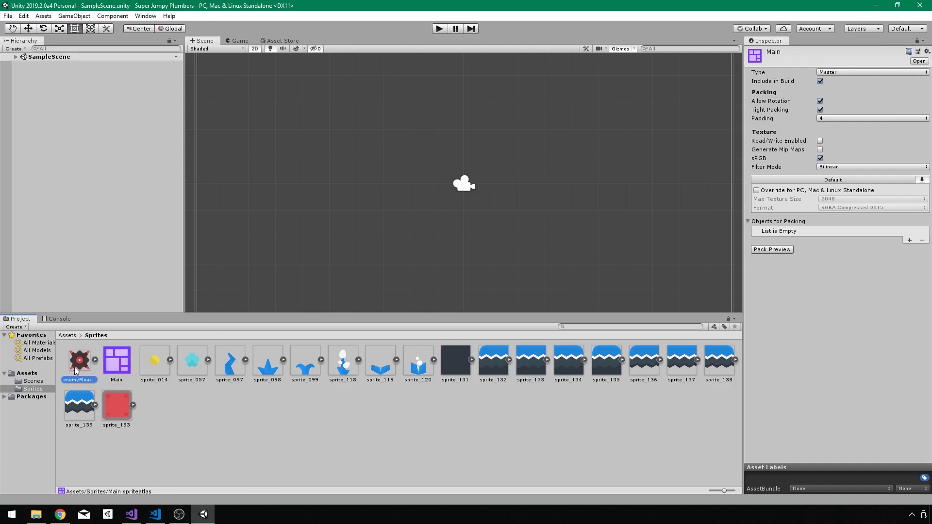
pyautogui.keyDown('shift'); pyautogui.click(122, 412); pyautogui.keyUp('shift')
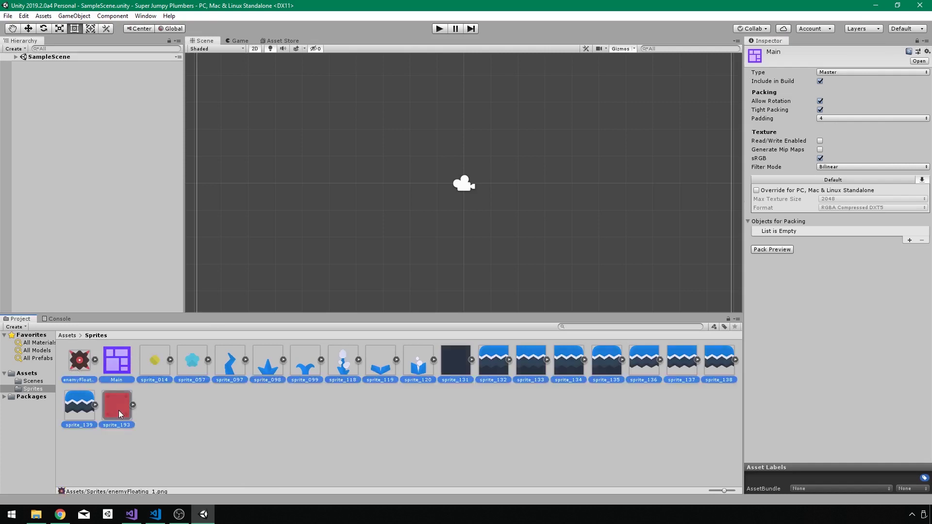
pyautogui.keyDown('ctrl'); pyautogui.click(122, 366); pyautogui.keyUp('ctrl')
pyautogui.moveTo(157, 370); pyautogui.dragTo(798, 225)
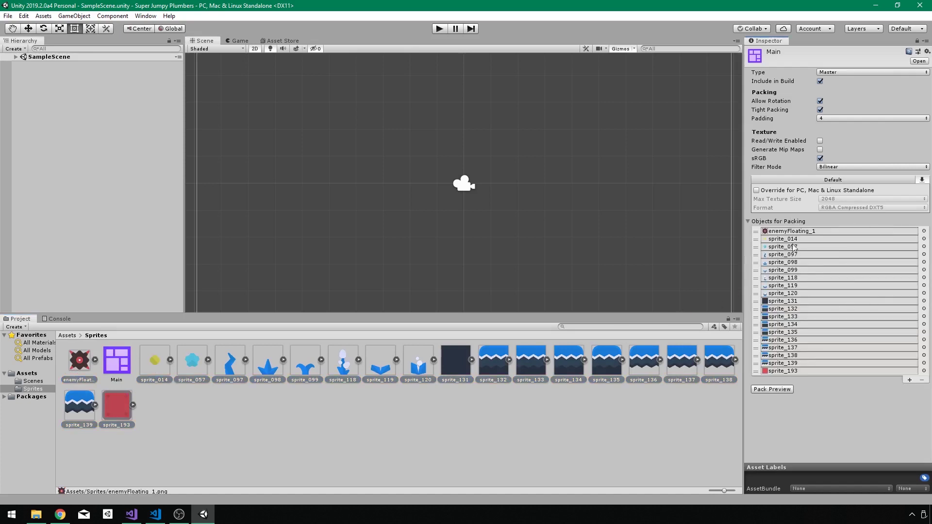
pyautogui.click(790, 389)
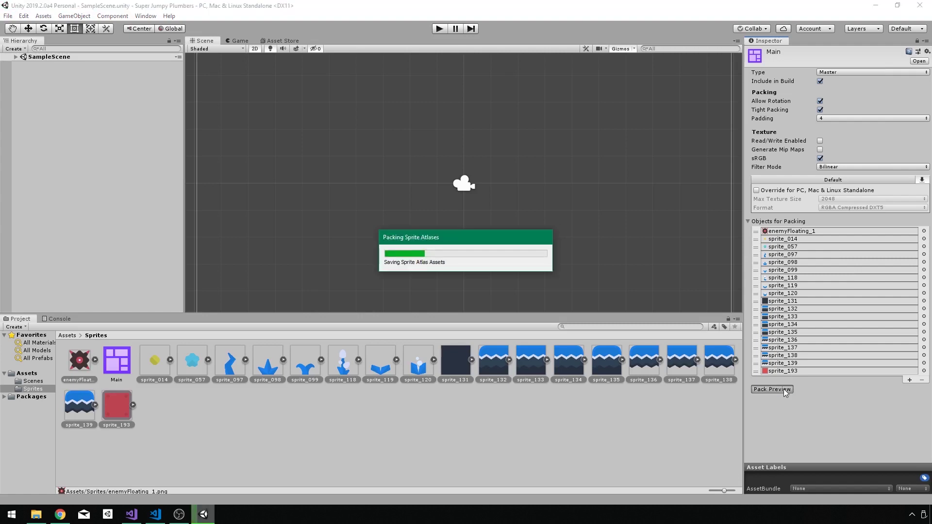
pyautogui.click(828, 412)
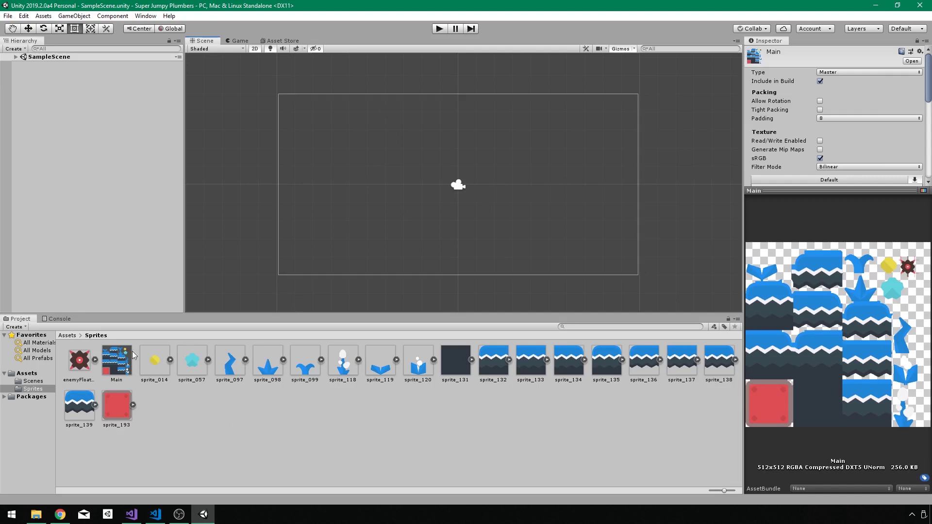
# Create a 'Tiles' folder in the project's Assets root
pyautogui.click(27, 373)
pyautogui.rightClick(20, 388)
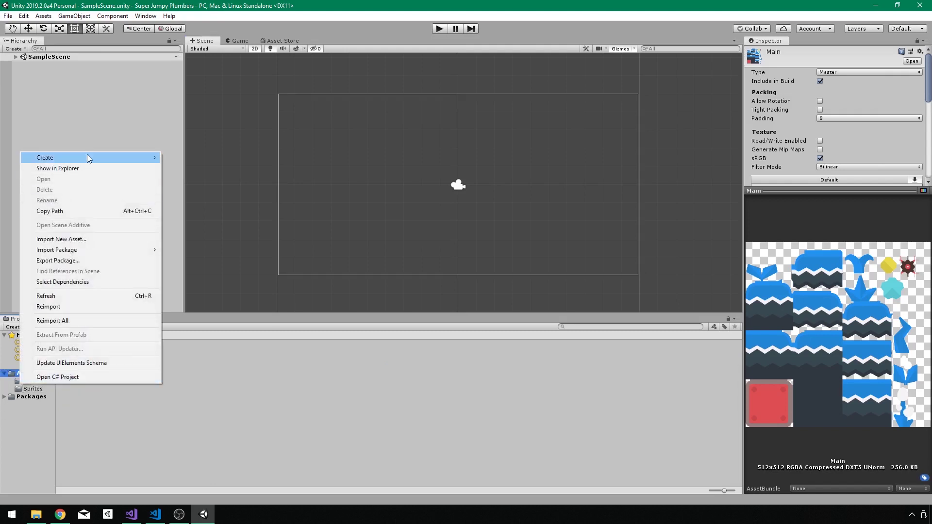
pyautogui.click(202, 143)
pyautogui.write('Tiles')
pyautogui.press('Return')
# Add a 2D Tilemap to the scene and inspect the Grid and Tilemap components
pyautogui.click(16, 57)
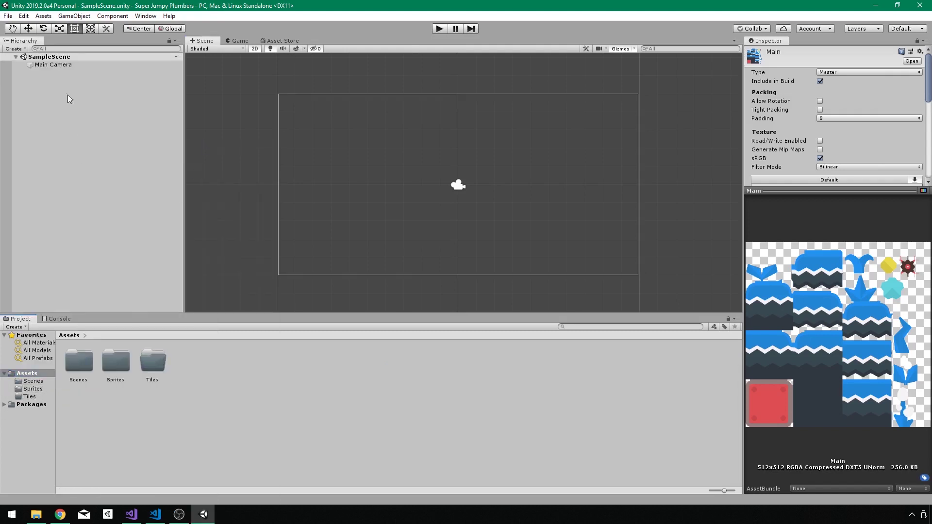
pyautogui.click(74, 16)
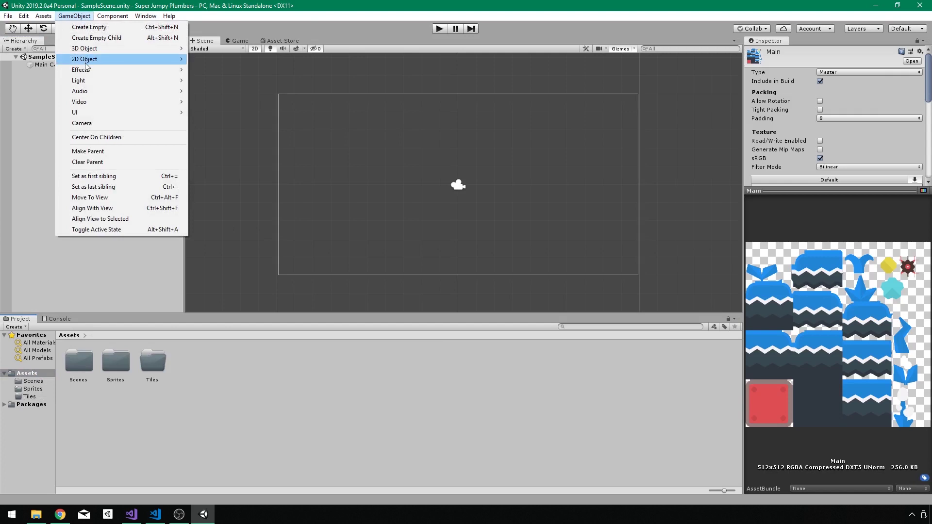
pyautogui.moveTo(87, 59)
pyautogui.click(213, 83)
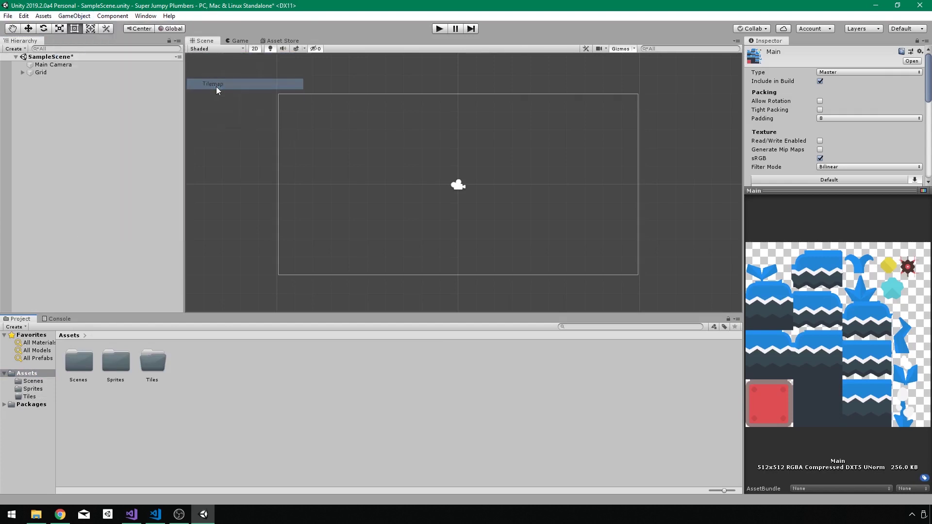
pyautogui.click(23, 73)
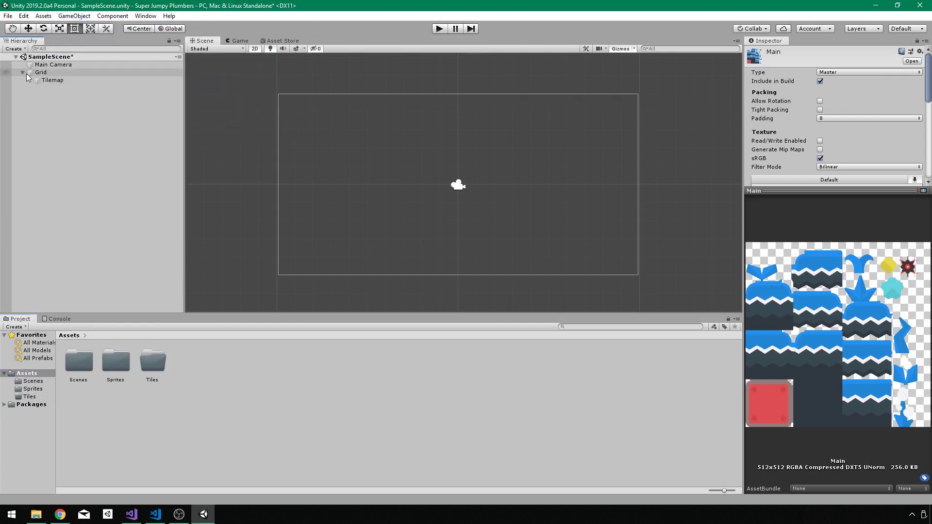
pyautogui.click(54, 80)
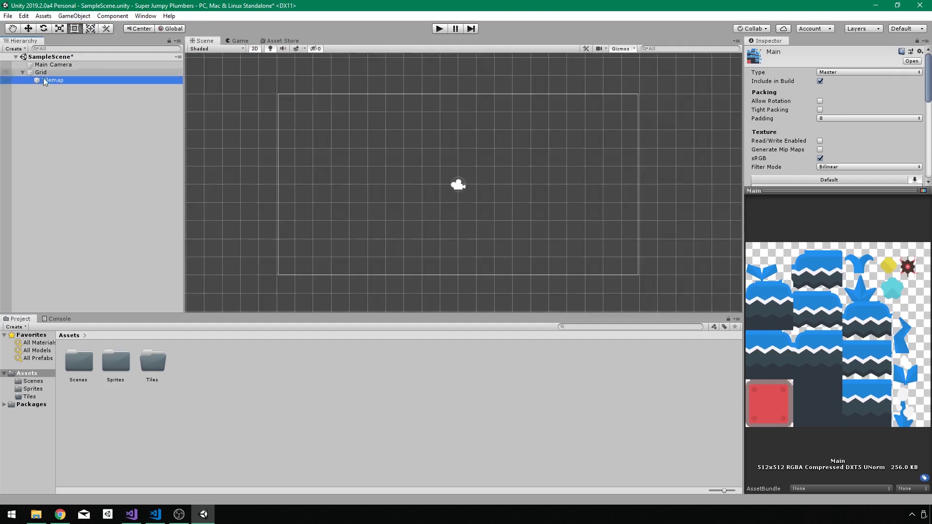
pyautogui.click(50, 73)
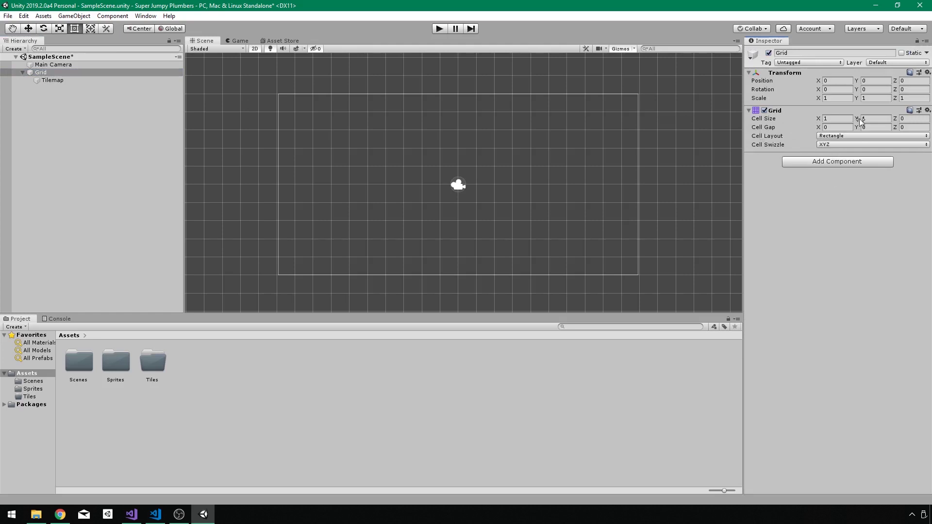
pyautogui.click(67, 83)
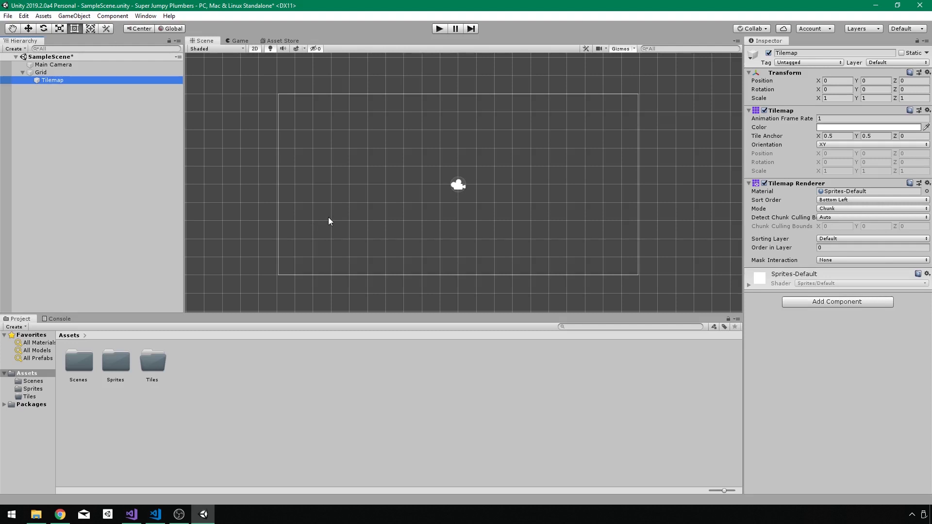
# Open the Tile Palette window and dock it beside the Inspector
pyautogui.click(153, 362)
pyautogui.click(146, 16)
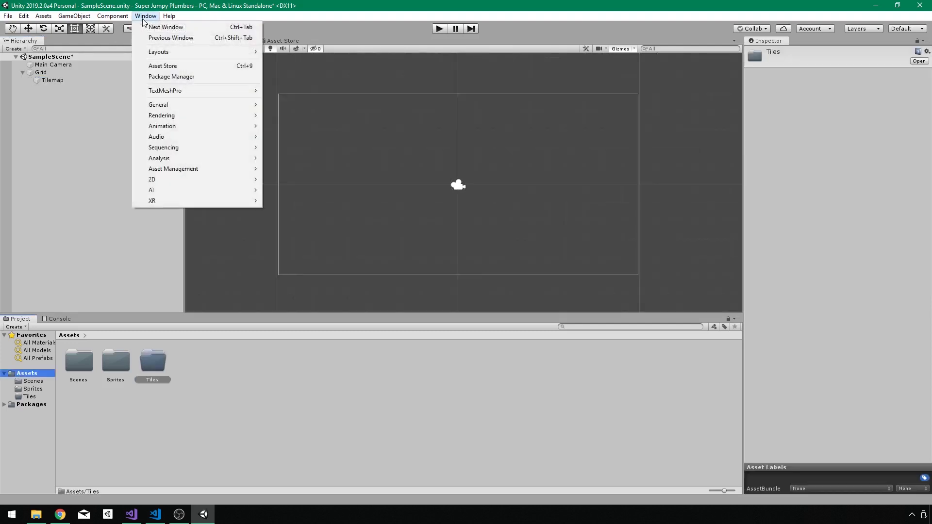
pyautogui.moveTo(177, 182)
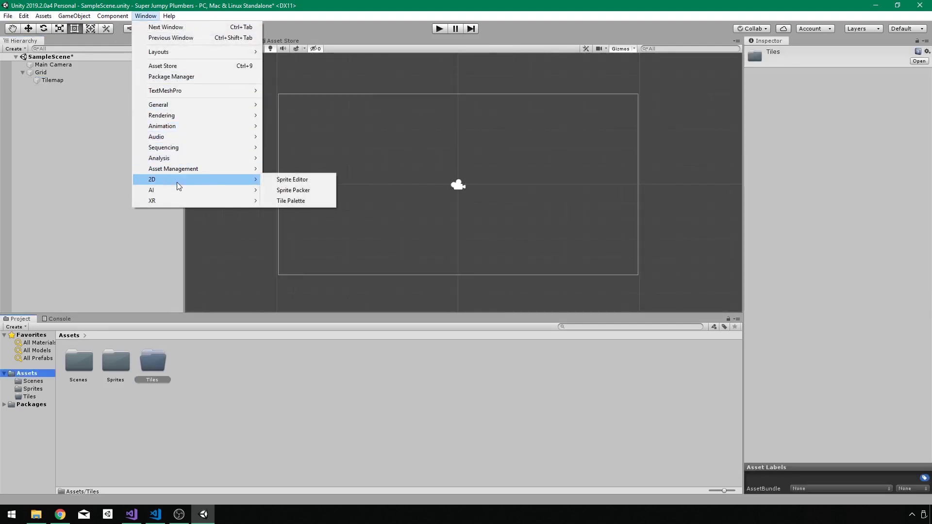
pyautogui.click(295, 202)
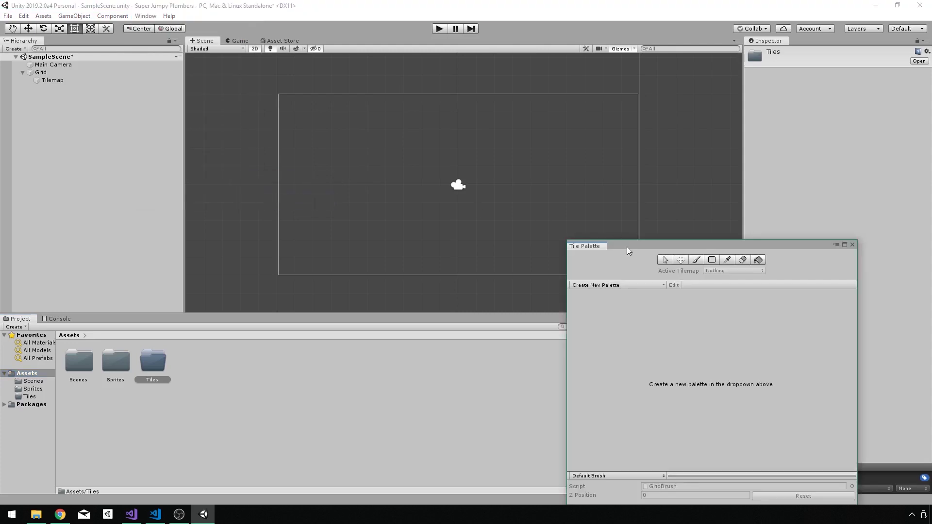
pyautogui.moveTo(628, 248); pyautogui.dragTo(801, 43)
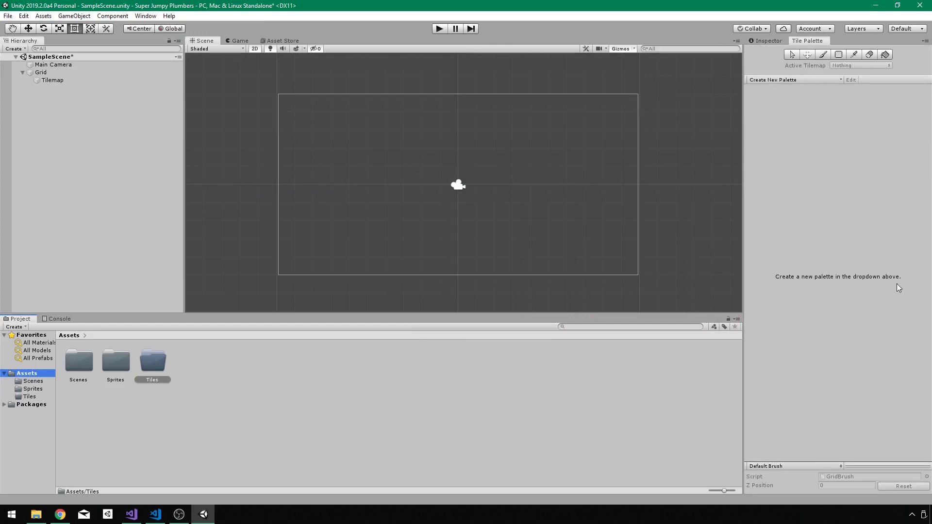
# Create a new palette named 'Main', choosing the Tiles folder as its location
pyautogui.click(791, 81)
pyautogui.click(830, 101)
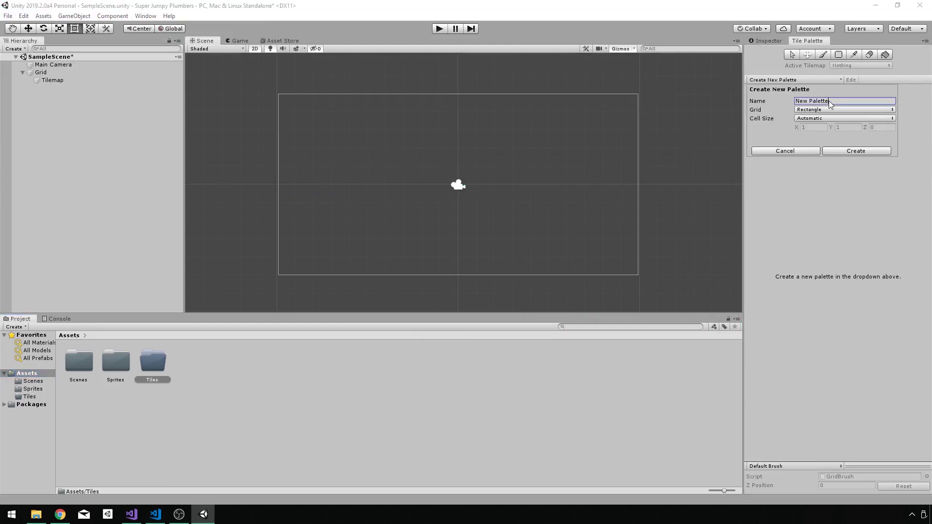
pyautogui.write('Main')
pyautogui.click(847, 152)
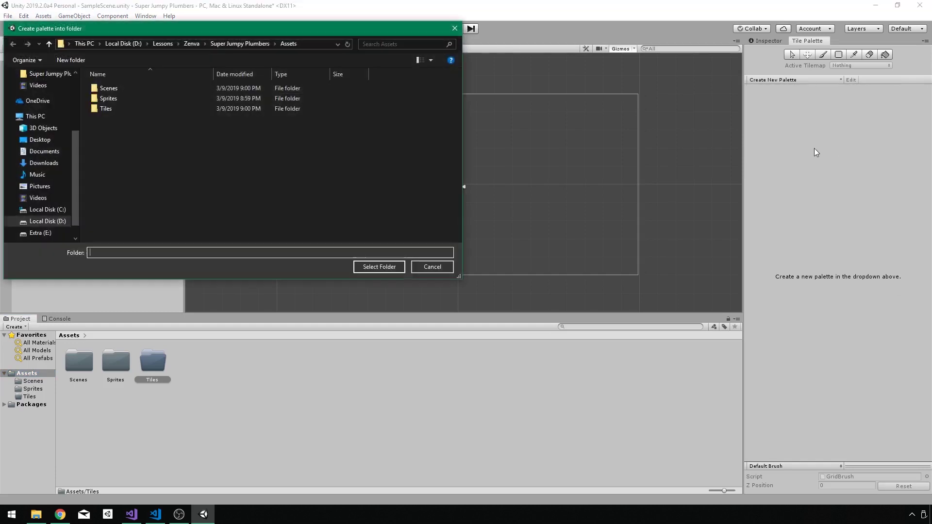
pyautogui.doubleClick(103, 108)
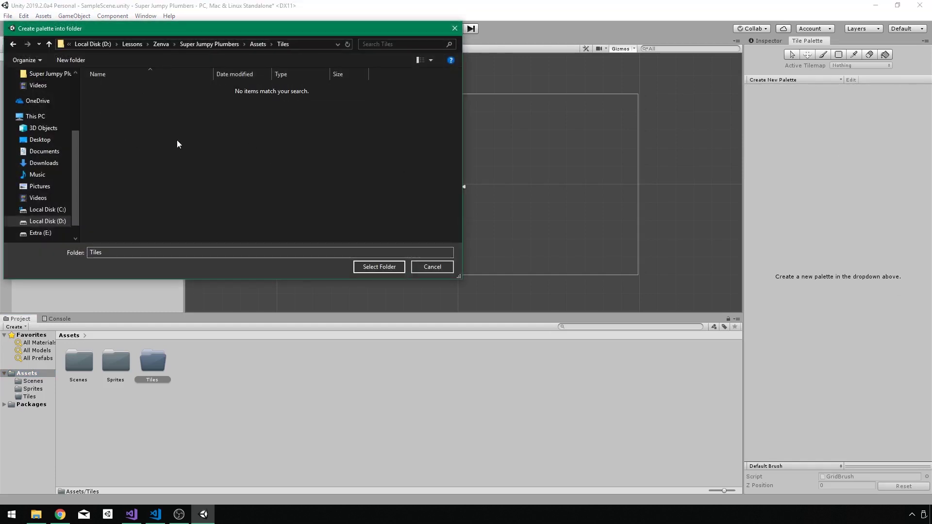
# Save the Main palette in Tiles and drag sprite_097 through sprite_139 into it
pyautogui.click(394, 270)
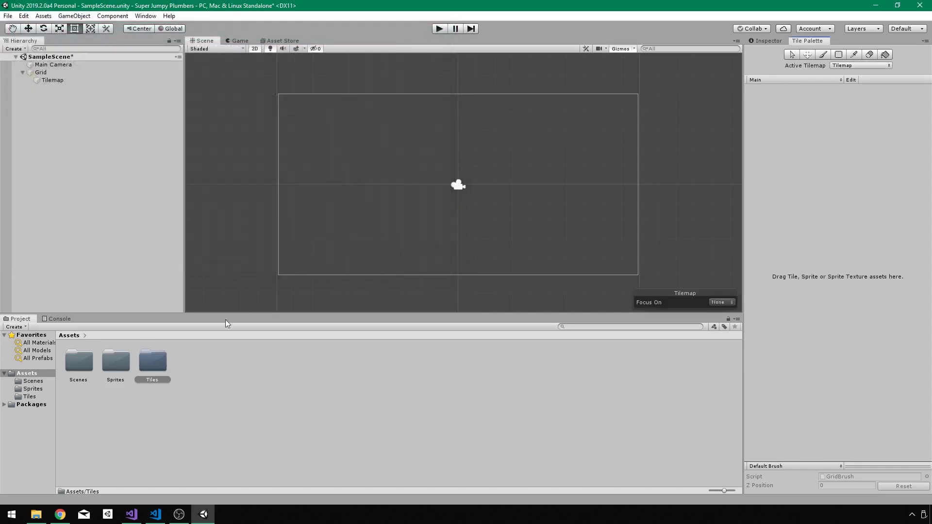
pyautogui.click(34, 389)
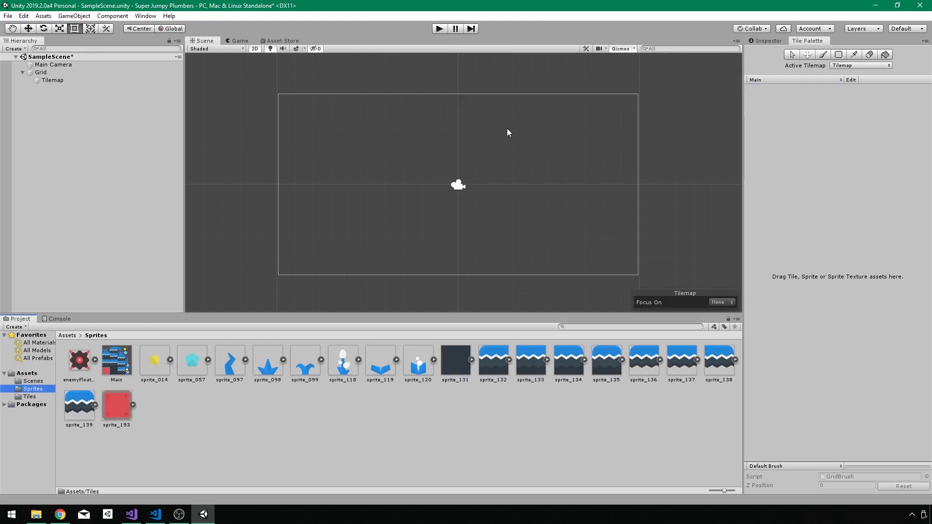
pyautogui.click(79, 407)
pyautogui.keyDown('shift'); pyautogui.click(232, 364); pyautogui.keyUp('shift')
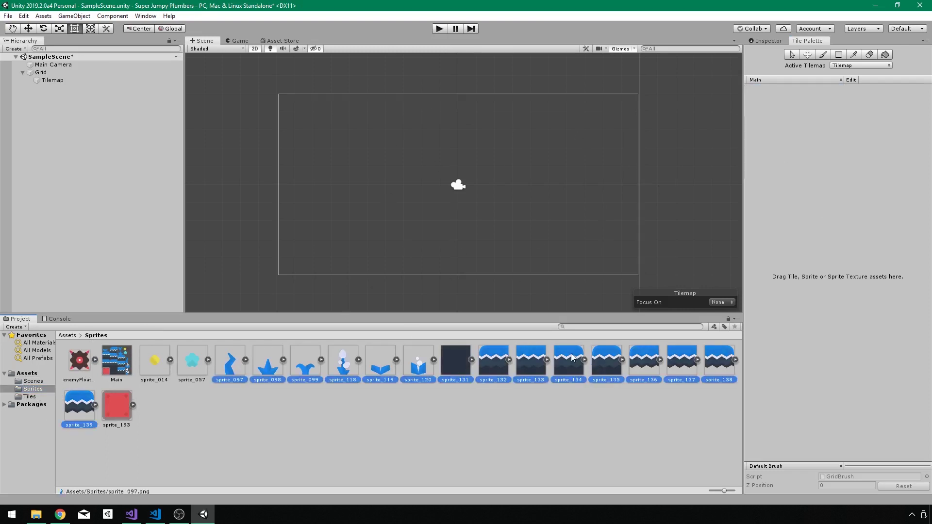
pyautogui.moveTo(496, 359); pyautogui.dragTo(772, 179)
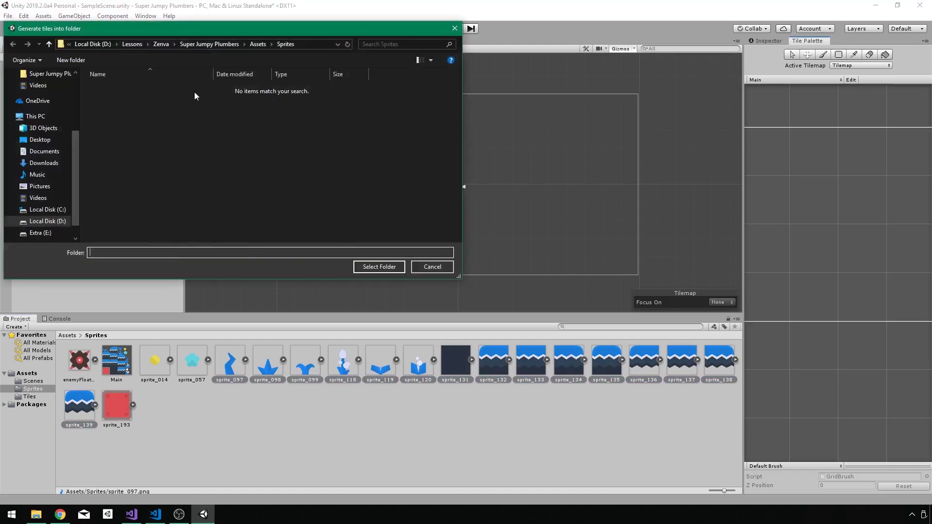
# Save the generated tiles into the Tiles folder and select the Paint Brush
pyautogui.click(258, 44)
pyautogui.click(142, 108)
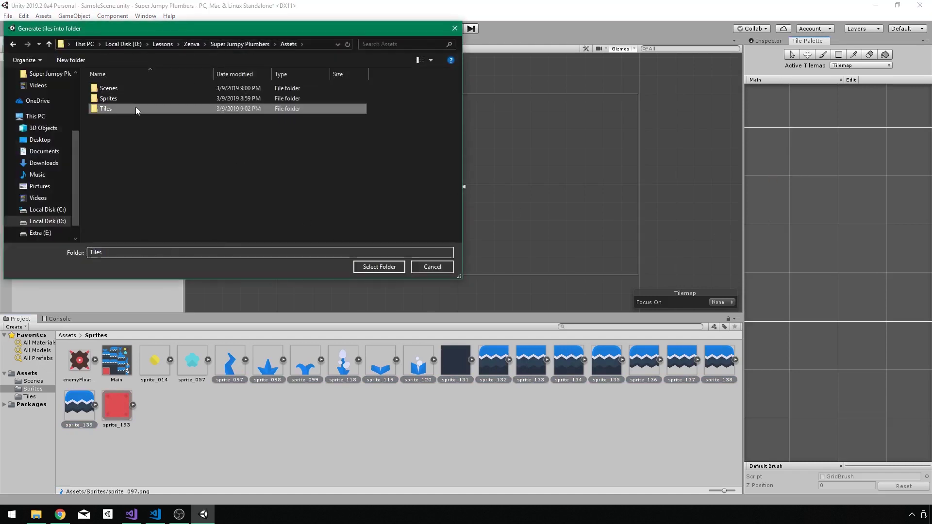
pyautogui.doubleClick(135, 108)
pyautogui.click(383, 271)
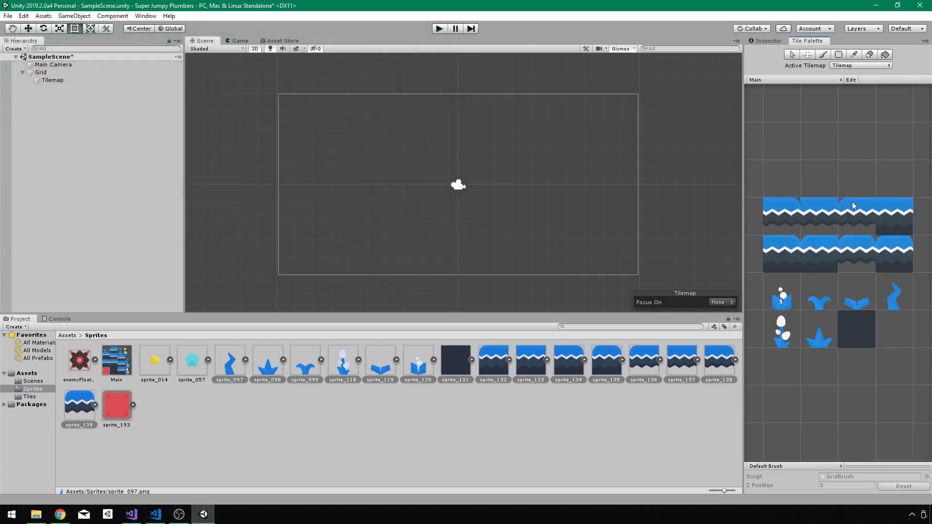
pyautogui.click(823, 54)
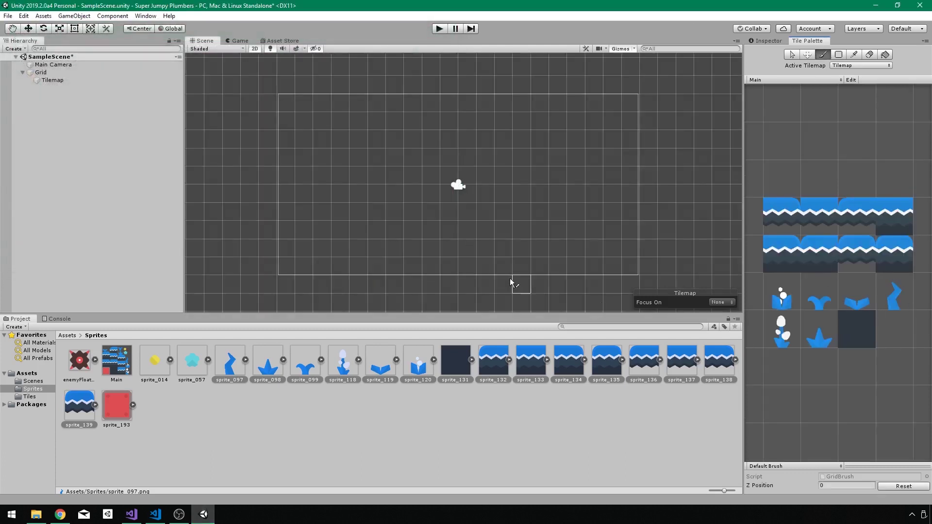
pyautogui.click(498, 434)
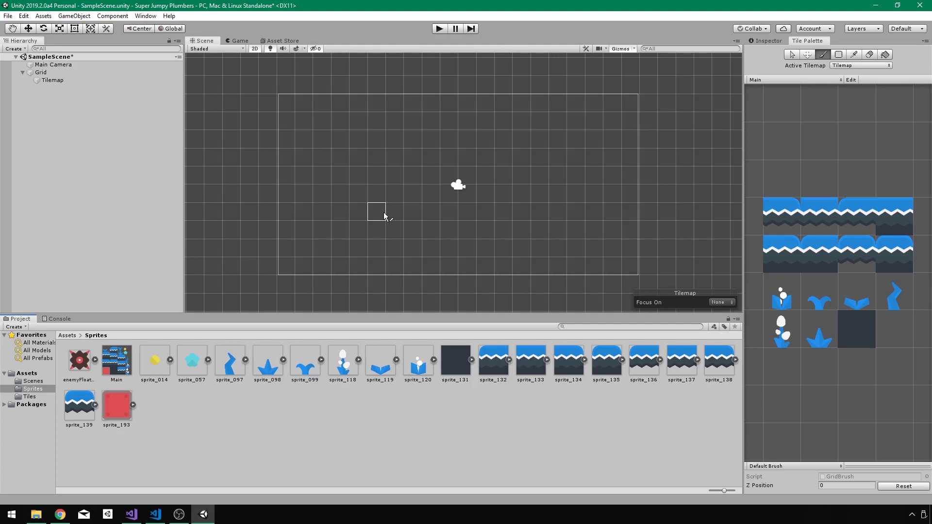
pyautogui.click(825, 57)
# Rename the Tilemap object to Main
pyautogui.click(52, 80)
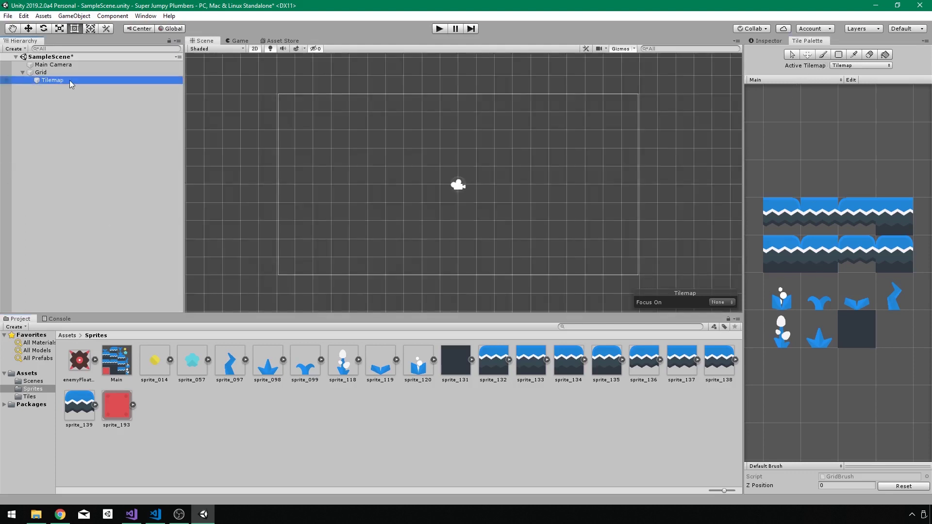
pyautogui.click(71, 81)
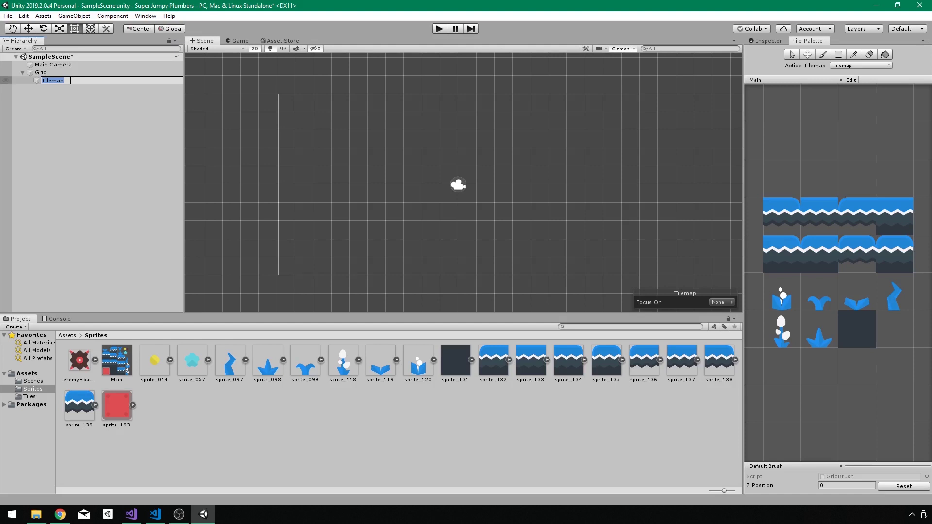
pyautogui.write('Main')
pyautogui.press('Return')
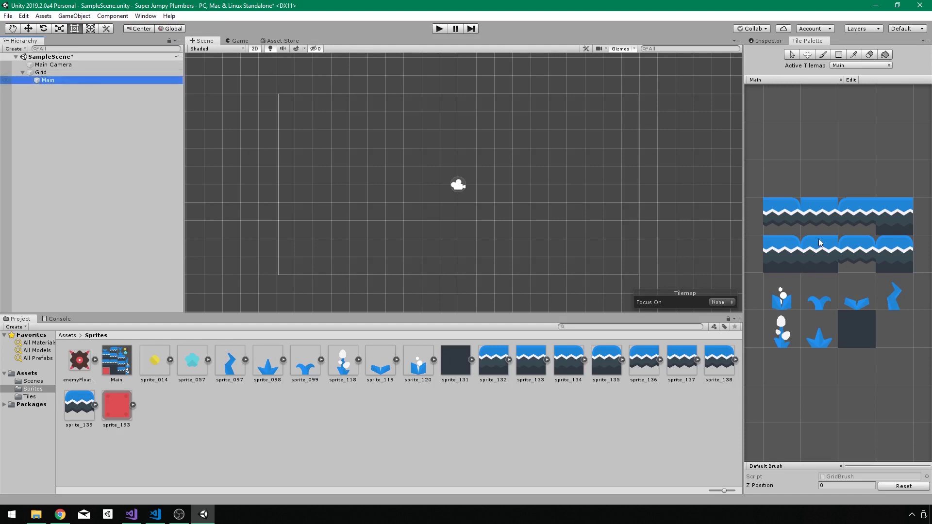
# Paint a row of wave ground tiles along the bottom, then erase a four-tile gap in it
pyautogui.click(886, 210)
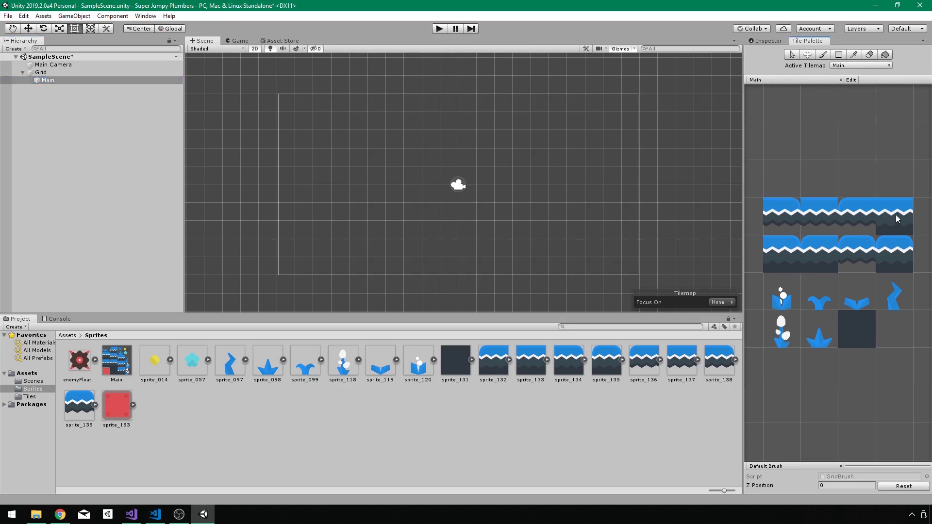
pyautogui.moveTo(632, 266); pyautogui.dragTo(282, 267)
pyautogui.press('i')
pyautogui.click(788, 253)
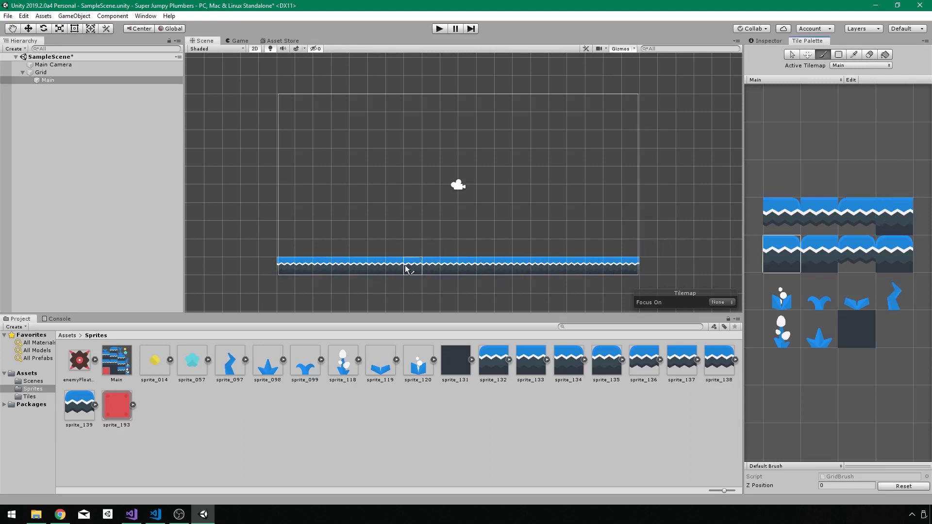
pyautogui.click(835, 252)
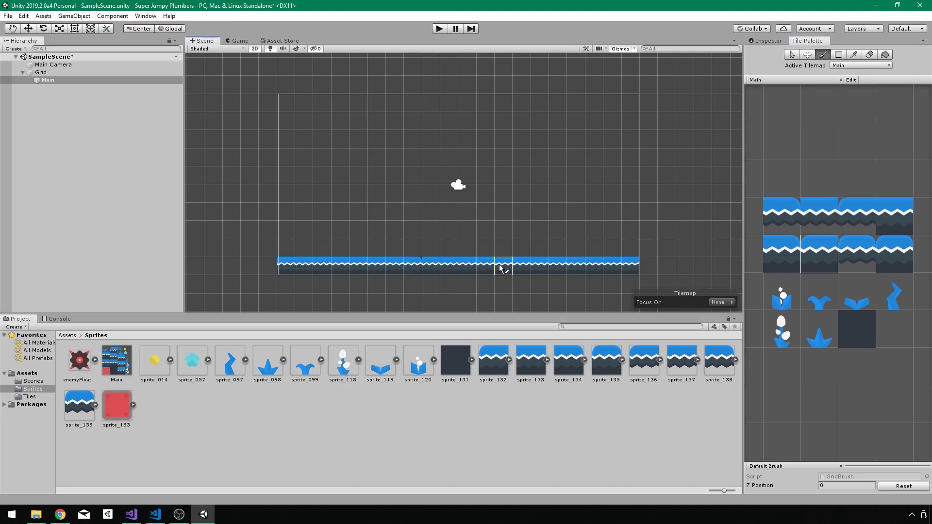
pyautogui.click(869, 54)
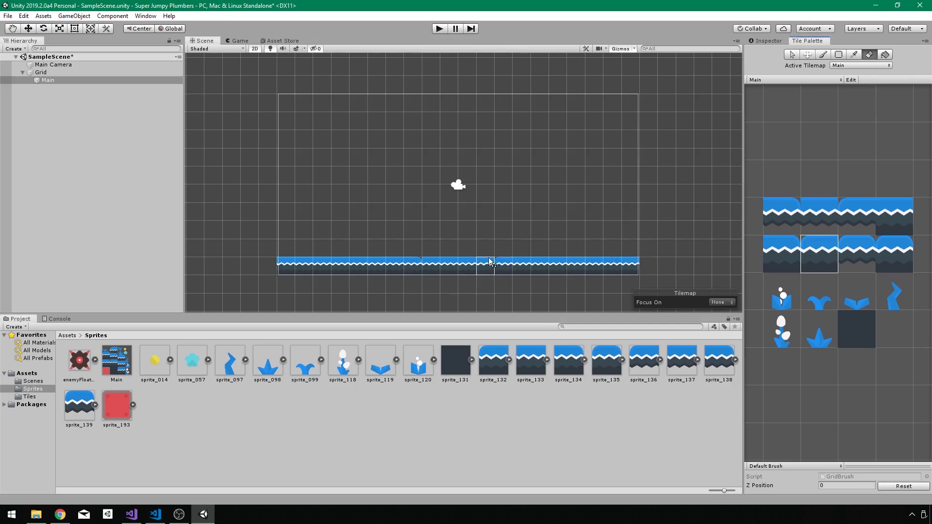
pyautogui.moveTo(486, 265); pyautogui.dragTo(428, 264)
# Select both ground platforms and raise them up one grid cell
pyautogui.press('s')
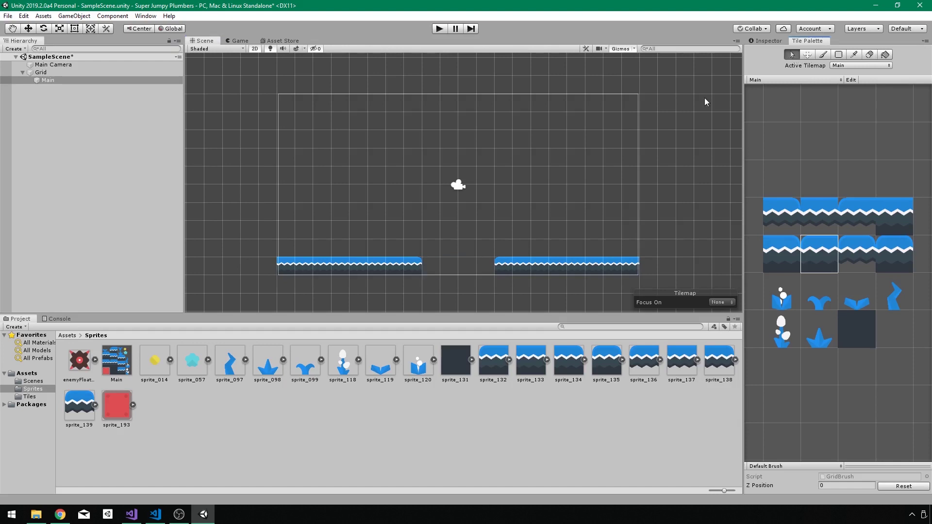
pyautogui.moveTo(287, 267); pyautogui.dragTo(629, 271)
pyautogui.click(798, 118)
pyautogui.click(808, 55)
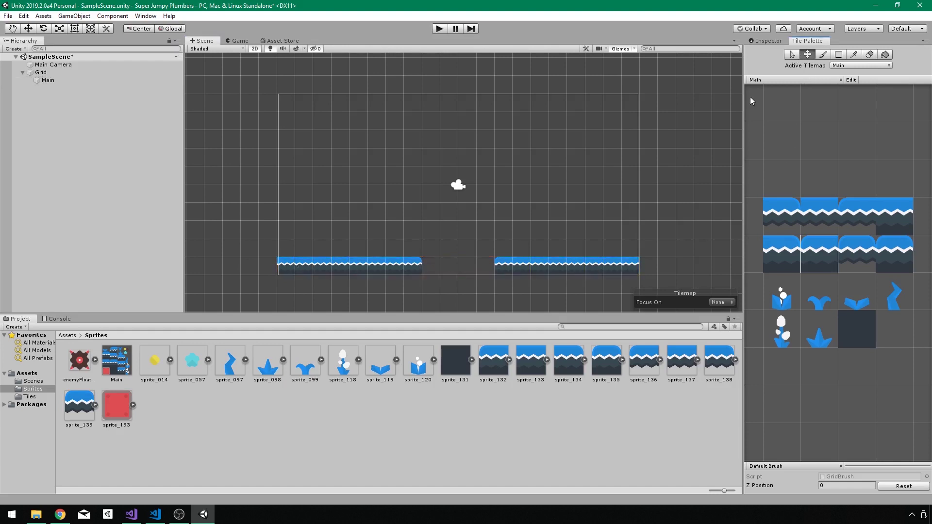
pyautogui.moveTo(612, 268); pyautogui.dragTo(619, 261)
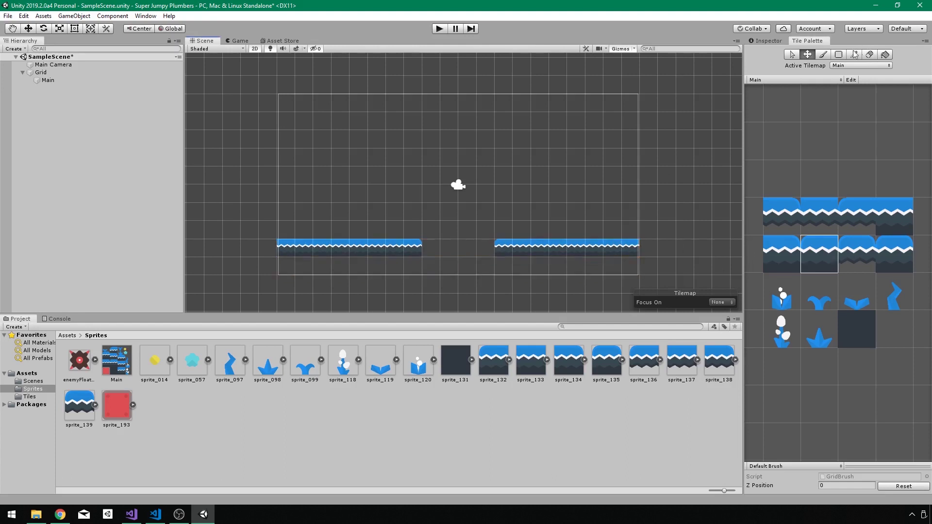
# Fill beneath the right and left platforms with the dark fill tile
pyautogui.click(823, 54)
pyautogui.click(858, 326)
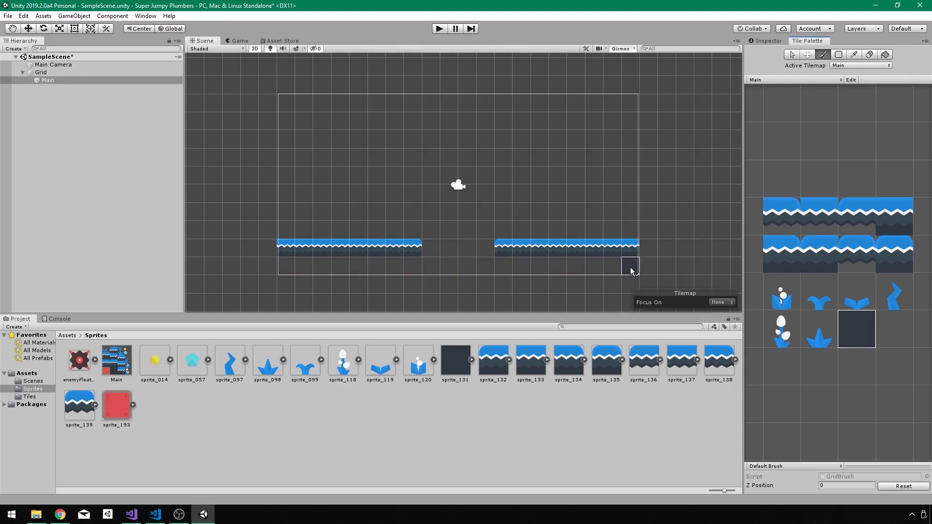
pyautogui.moveTo(628, 267); pyautogui.dragTo(498, 268)
pyautogui.moveTo(396, 271)
pyautogui.mouseDown()
pyautogui.moveTo(410, 269)
pyautogui.moveTo(286, 267)
pyautogui.mouseUp()
# Extend the right platform further right with top-right wave tiles
pyautogui.press('i')
pyautogui.click(893, 219)
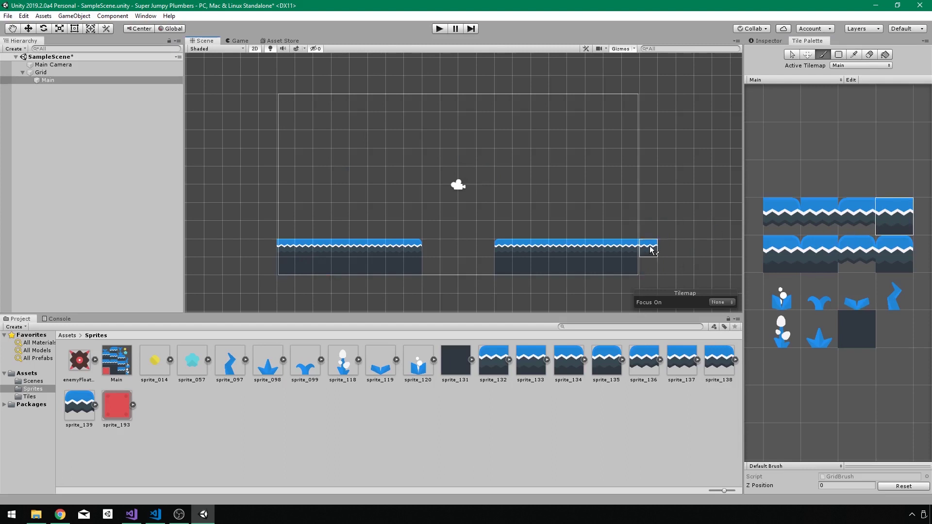
pyautogui.moveTo(651, 248); pyautogui.dragTo(680, 254)
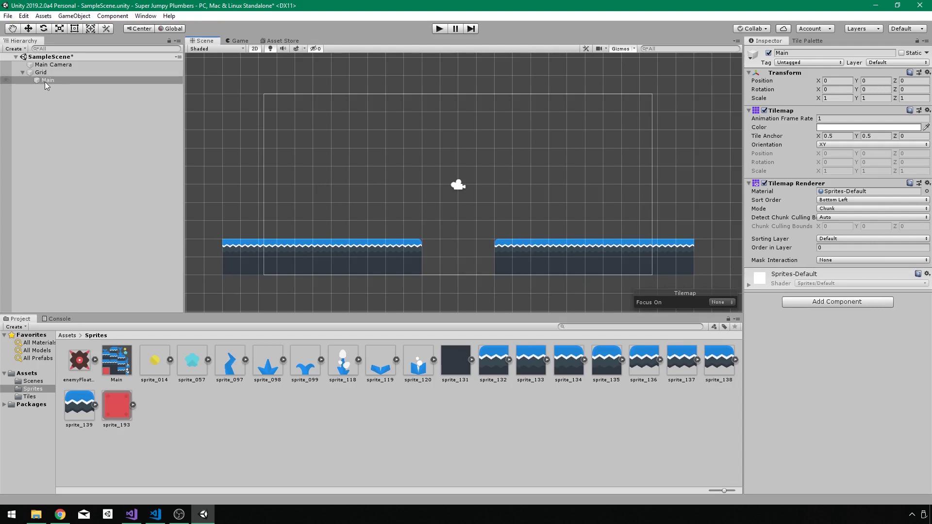
# Add a Tilemap Collider 2D component to Main
pyautogui.click(849, 304)
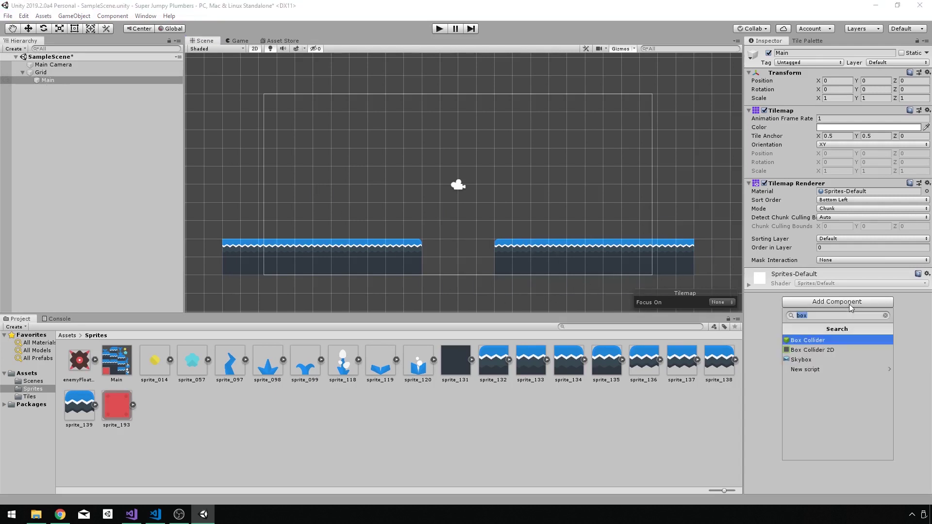
pyautogui.write('tilema')
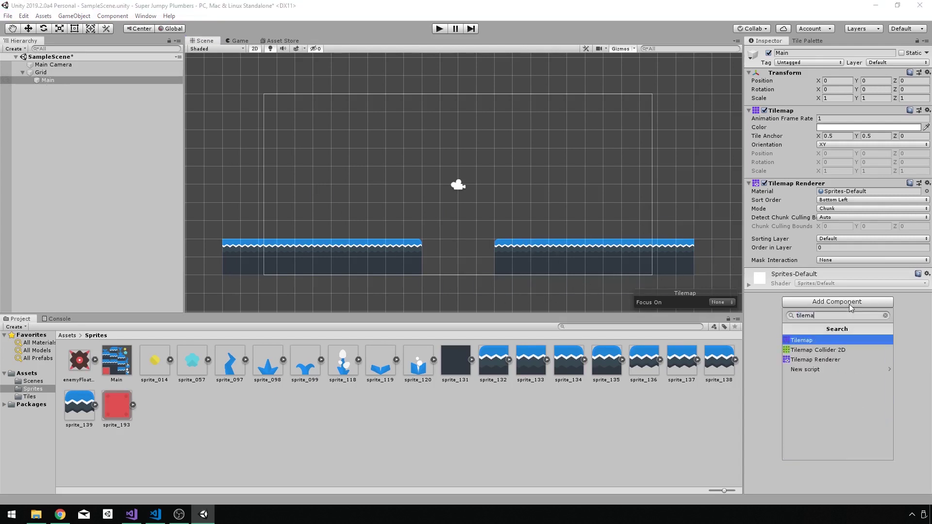
pyautogui.press('Down')
pyautogui.press('Return')
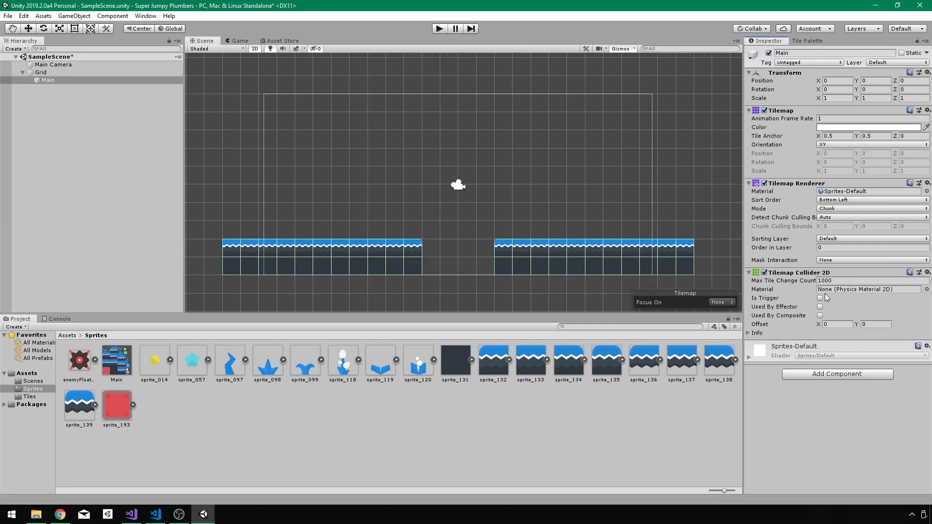
# Paint the missing wave tile to close the gap in the platform's top row
pyautogui.scroll(4, 468, 211)
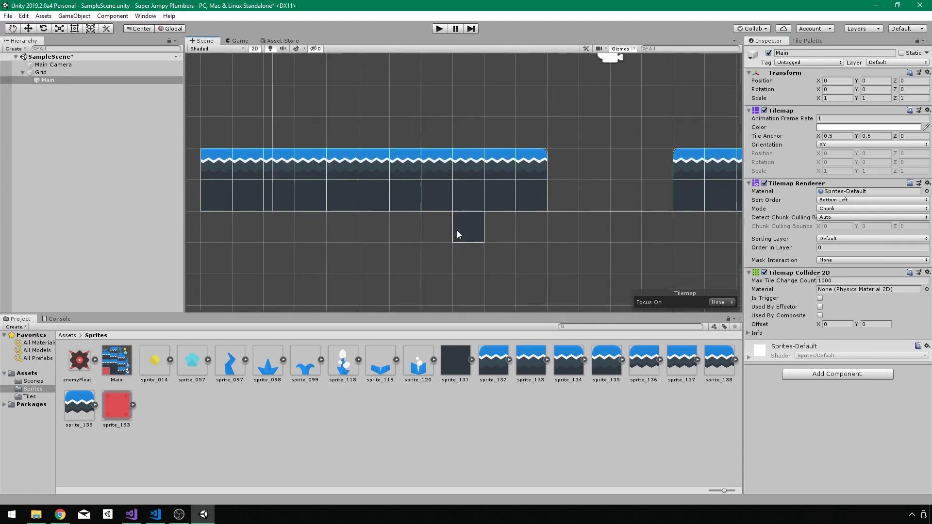
pyautogui.moveTo(458, 234); pyautogui.dragTo(485, 256, button='middle')
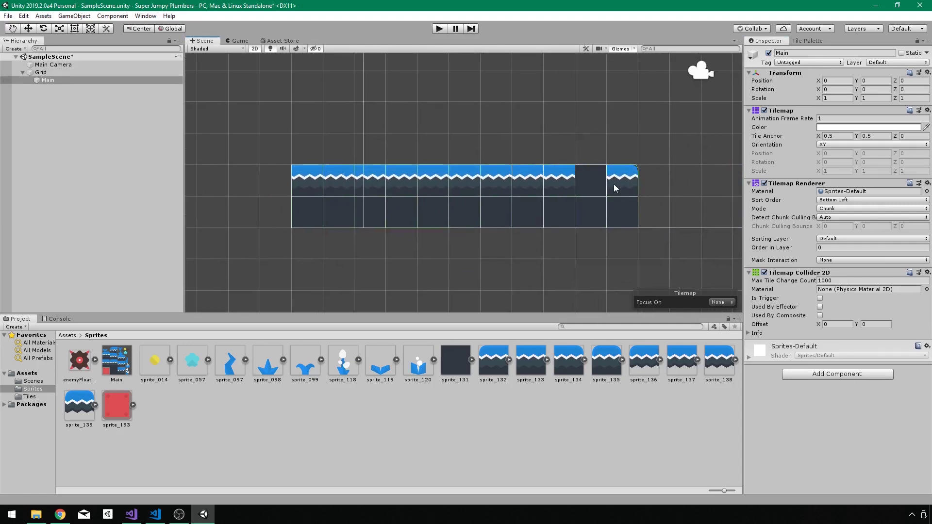
pyautogui.moveTo(591, 180); pyautogui.dragTo(643, 172)
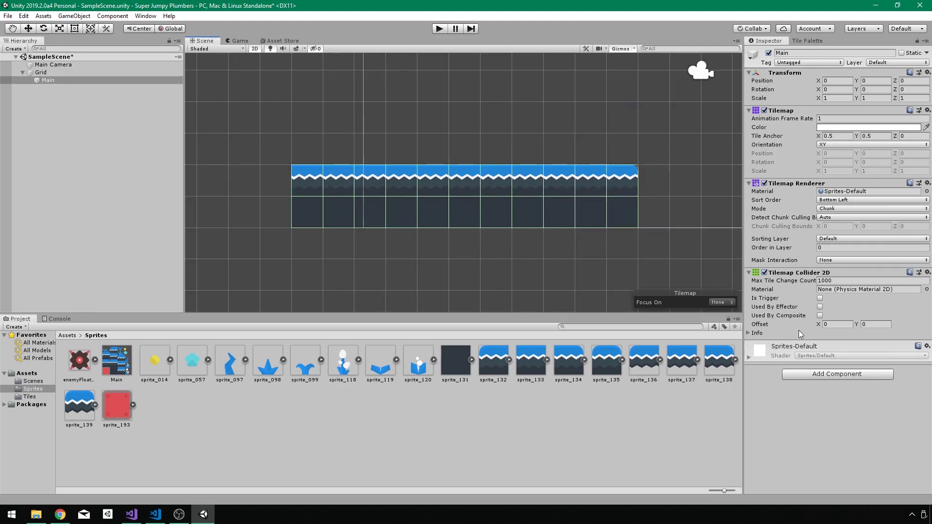
# Add a Composite Collider 2D component to Main
pyautogui.click(822, 374)
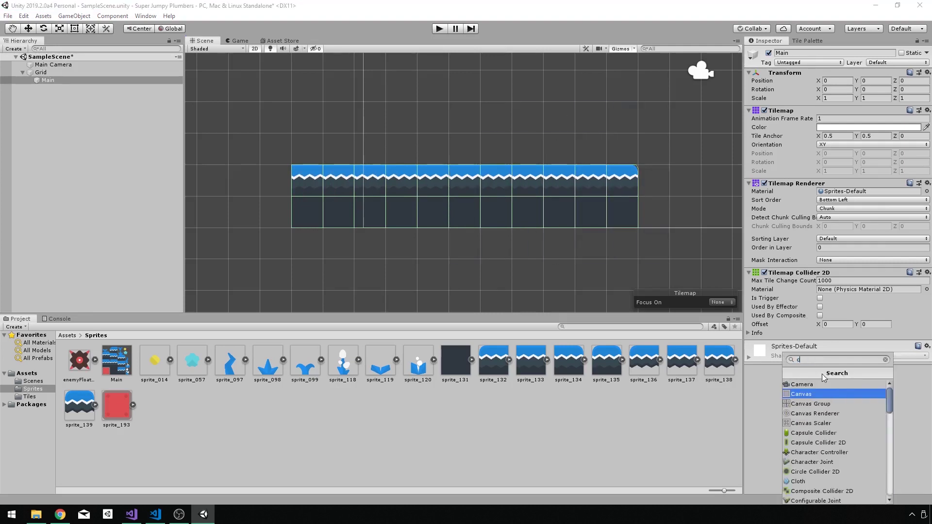
pyautogui.write('compo')
pyautogui.press('Return')
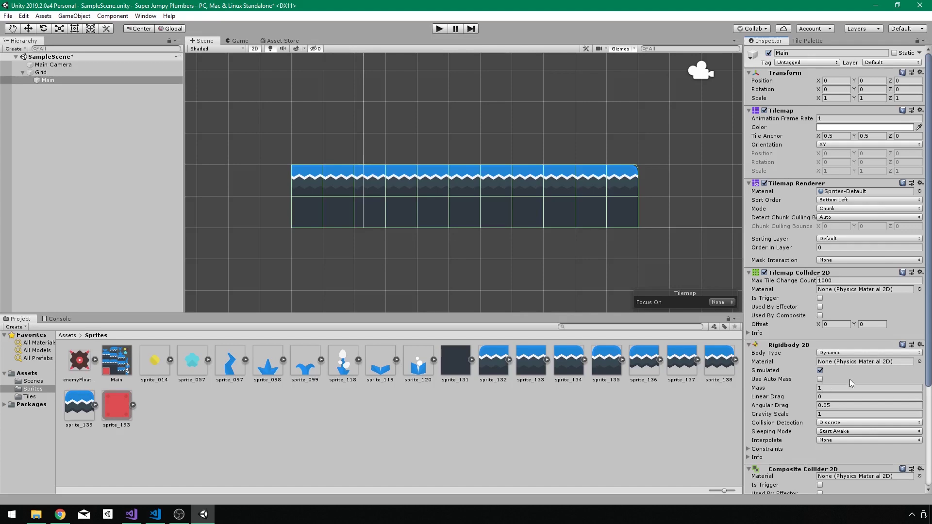
# Set the Rigidbody 2D Body Type to Static and tick Used By Composite on the Tilemap Collider 2D
pyautogui.scroll(-5, 850, 384)
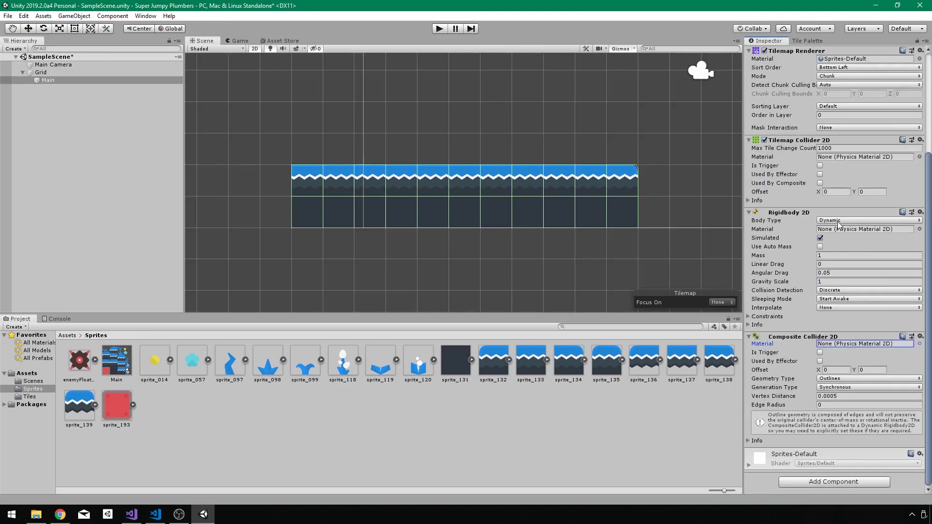
pyautogui.click(838, 223)
pyautogui.click(838, 251)
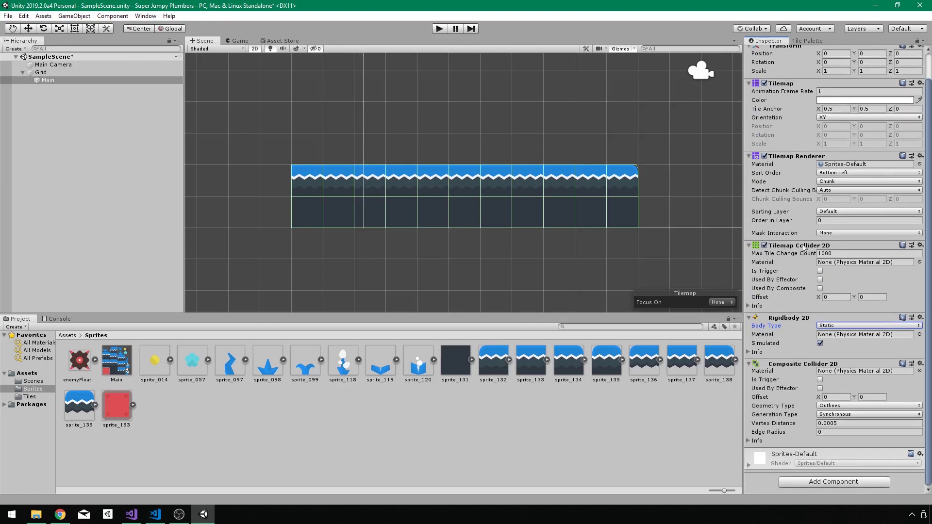
pyautogui.click(820, 289)
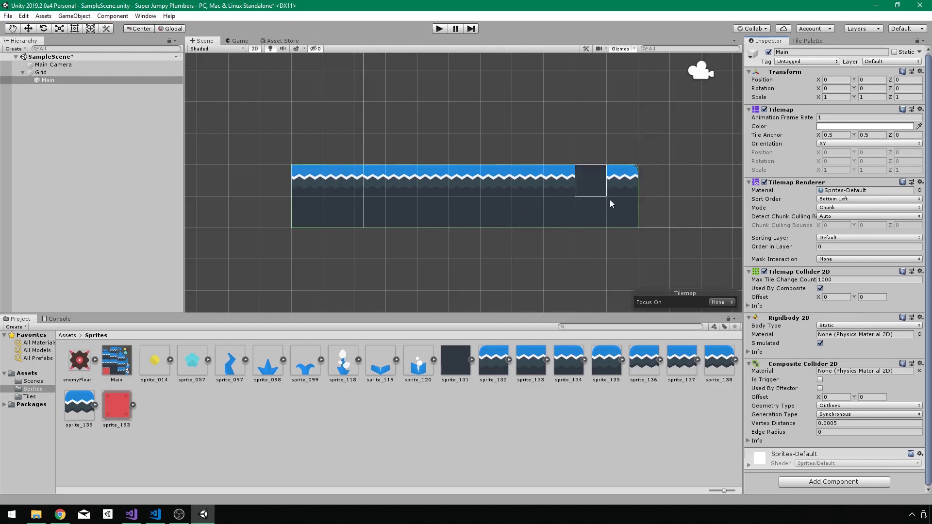
pyautogui.press('Right')
pyautogui.press('Right')
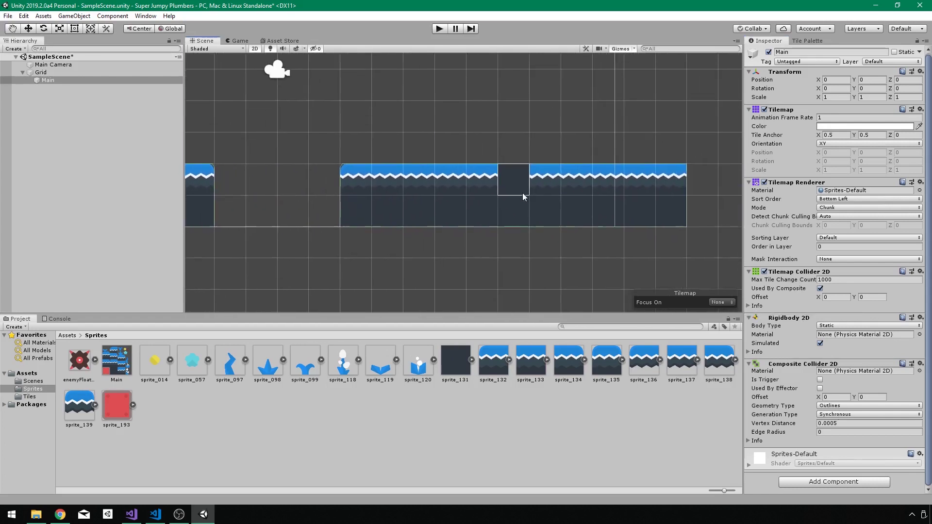
pyautogui.press('Left')
pyautogui.press('Left')
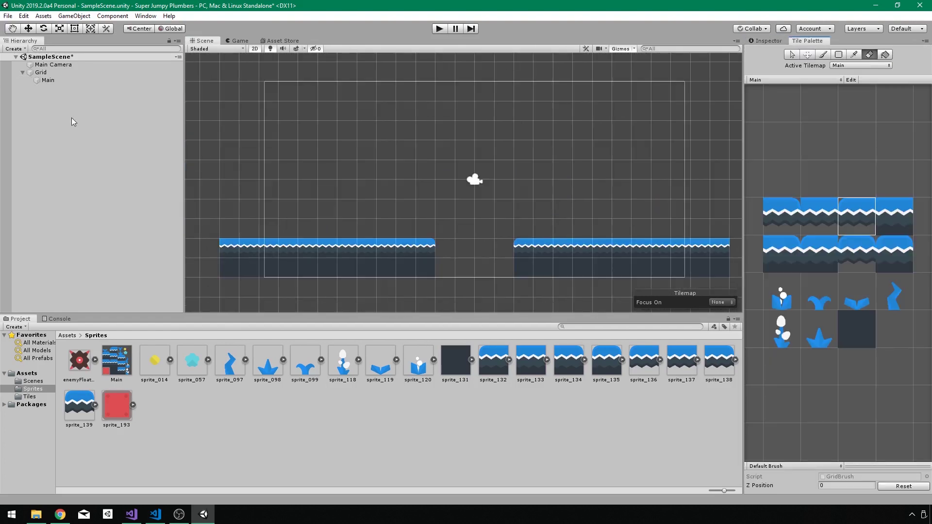
# Add a 2D Object > Tilemap child to Grid and rename it Decorations
pyautogui.rightClick(49, 73)
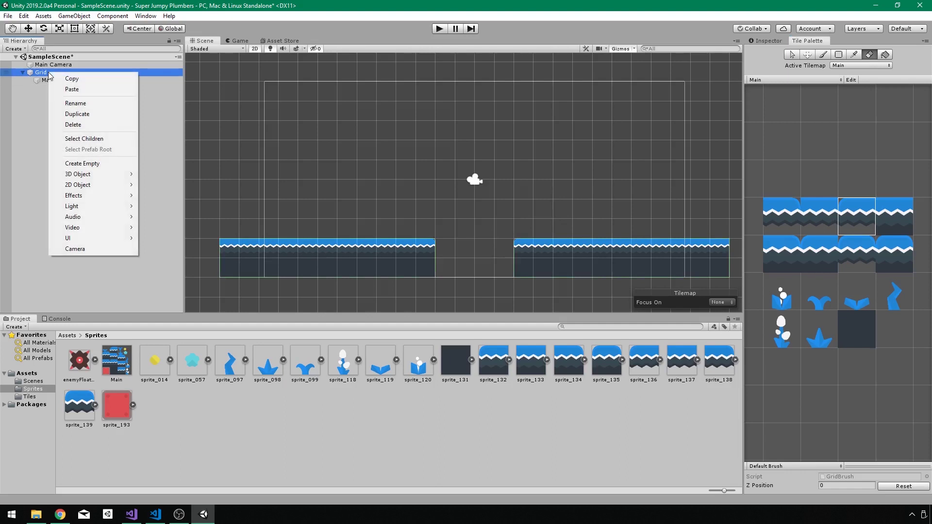
pyautogui.moveTo(88, 185)
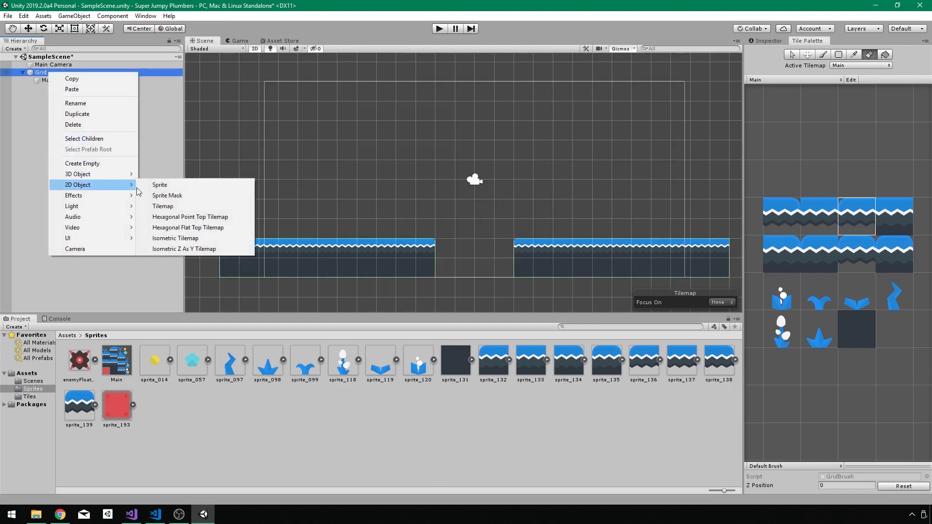
pyautogui.click(160, 207)
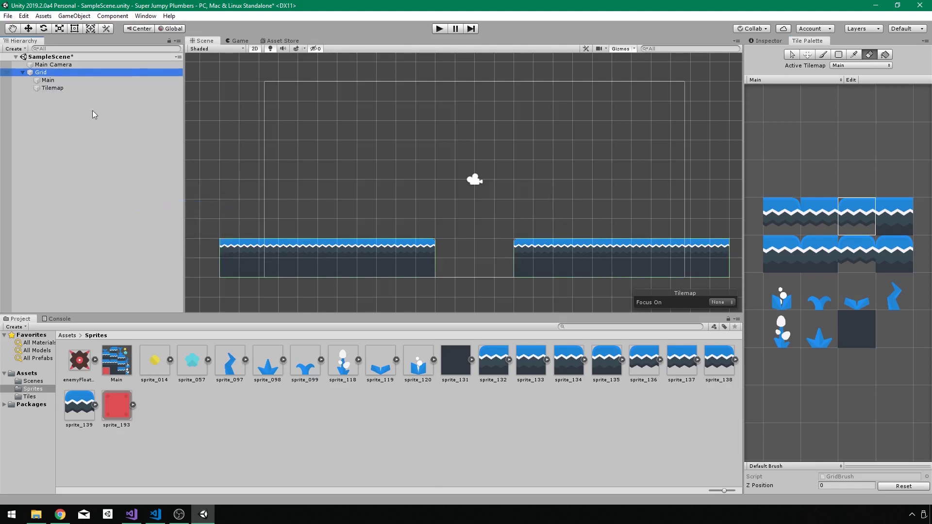
pyautogui.click(70, 88)
pyautogui.write('Decorations')
pyautogui.press('Return')
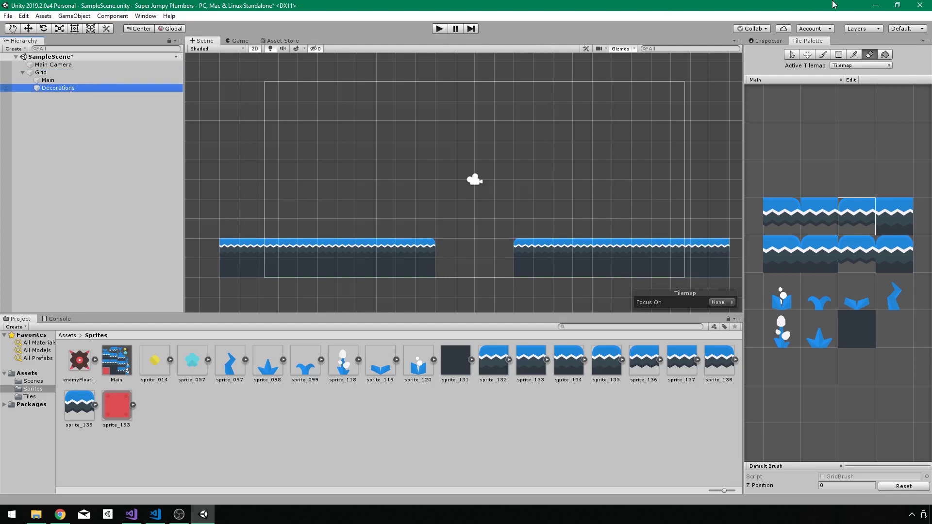
# Set the Tile Palette's Active Tilemap to Decorations
pyautogui.click(802, 71)
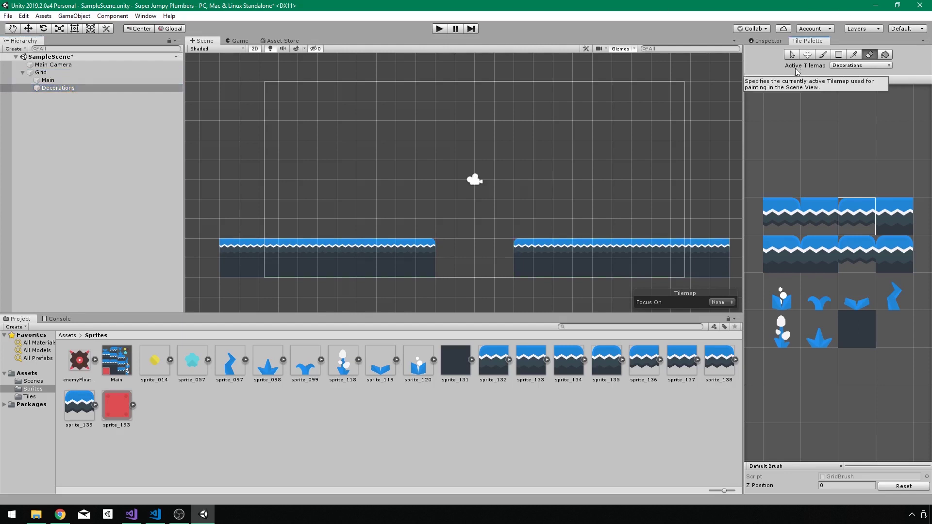
pyautogui.click(861, 65)
pyautogui.click(855, 78)
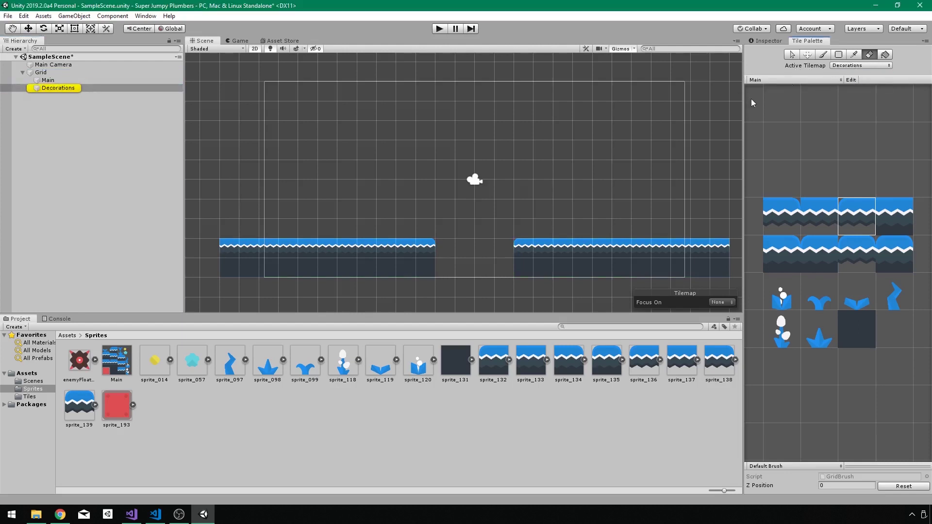
# Paint a white flower and blue plant on the right platform, and a sprout and flower on the left
pyautogui.click(792, 298)
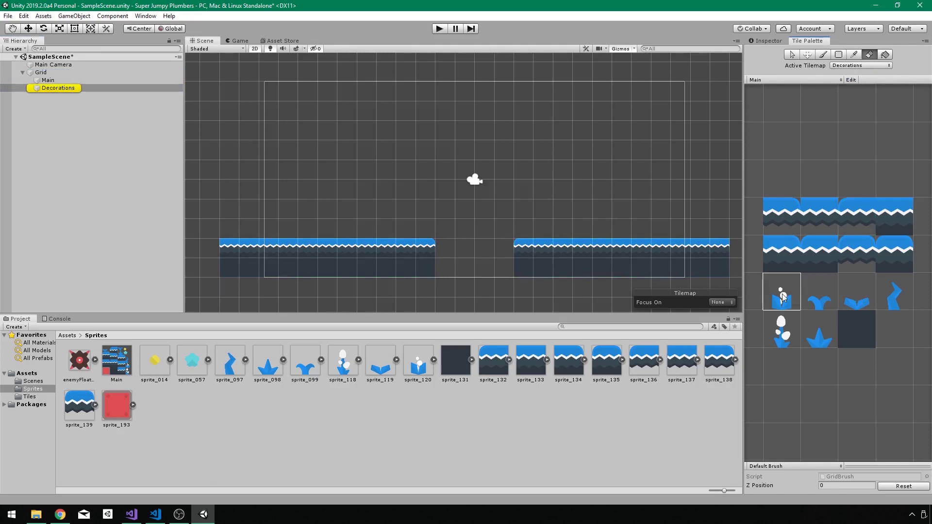
pyautogui.click(823, 54)
pyautogui.click(622, 232)
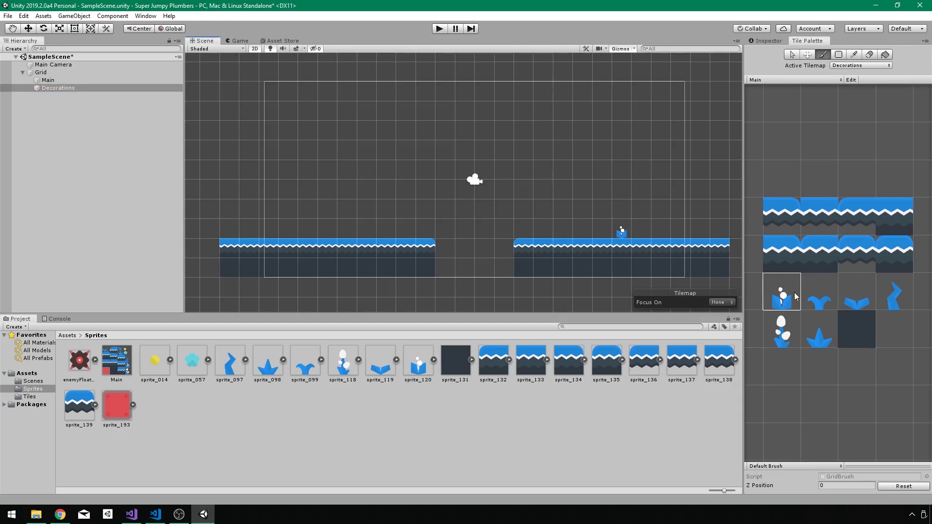
pyautogui.click(819, 298)
pyautogui.click(425, 235)
pyautogui.click(774, 337)
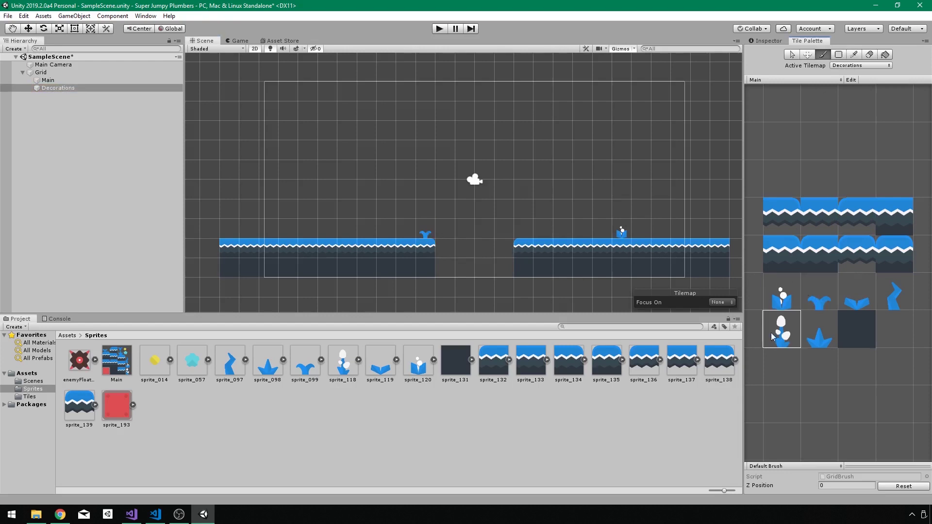
pyautogui.click(347, 231)
pyautogui.click(894, 292)
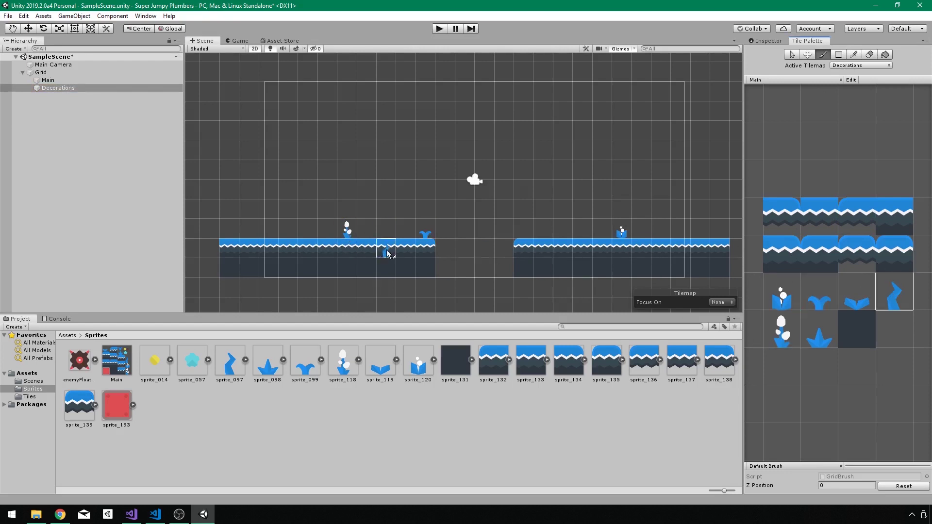
pyautogui.click(543, 232)
# Inspect the components of the Main, Decorations and Grid objects
pyautogui.hotkey('ctrl', '3')
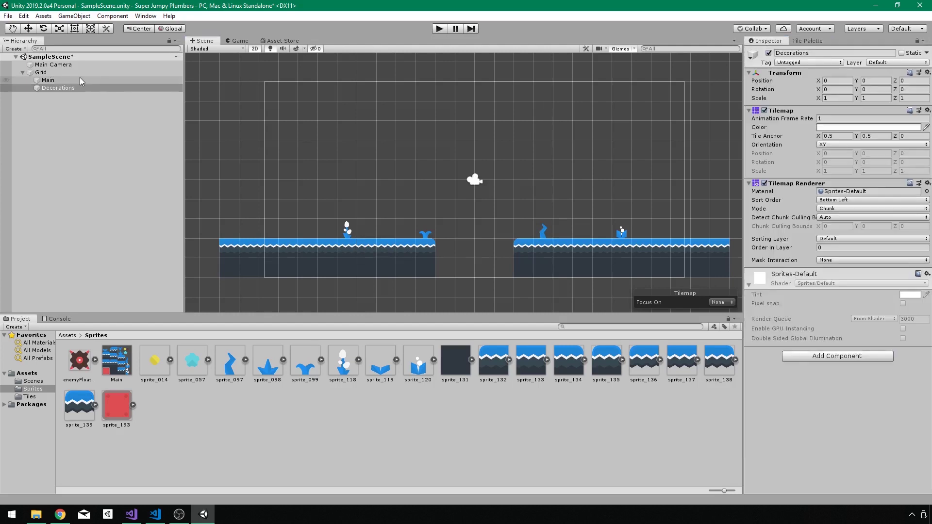
pyautogui.click(81, 81)
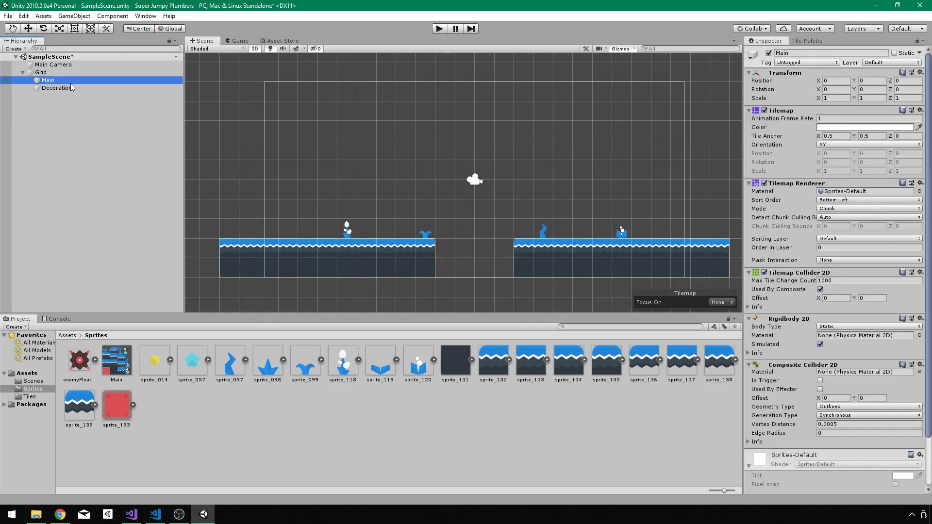
pyautogui.click(68, 88)
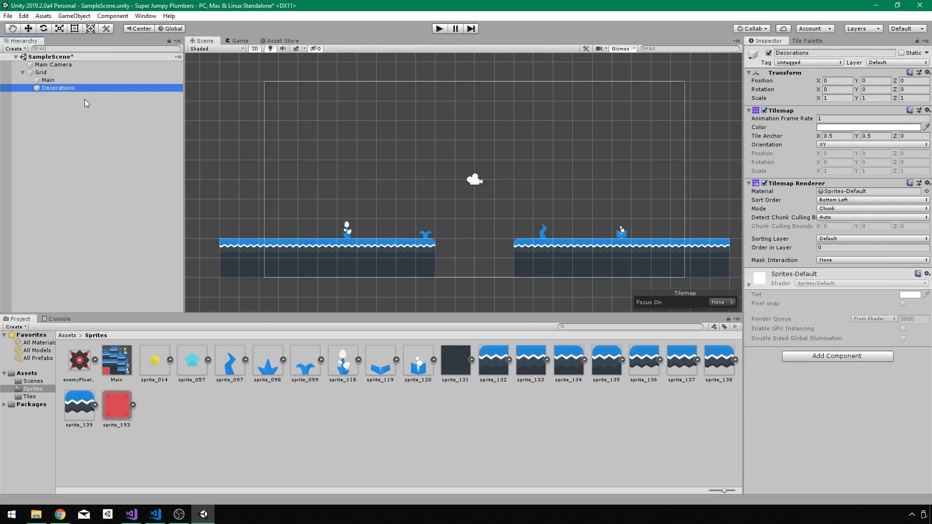
pyautogui.click(49, 74)
# Add a 2D Object > Tilemap child to Grid and name it One-way Platforms
pyautogui.rightClick(51, 78)
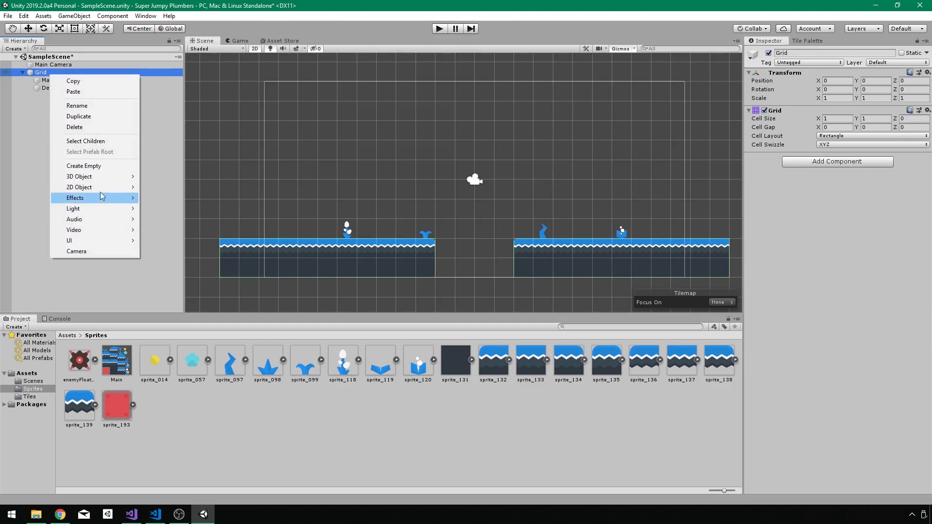
pyautogui.moveTo(92, 188)
pyautogui.click(164, 209)
pyautogui.write('One-way Platforms')
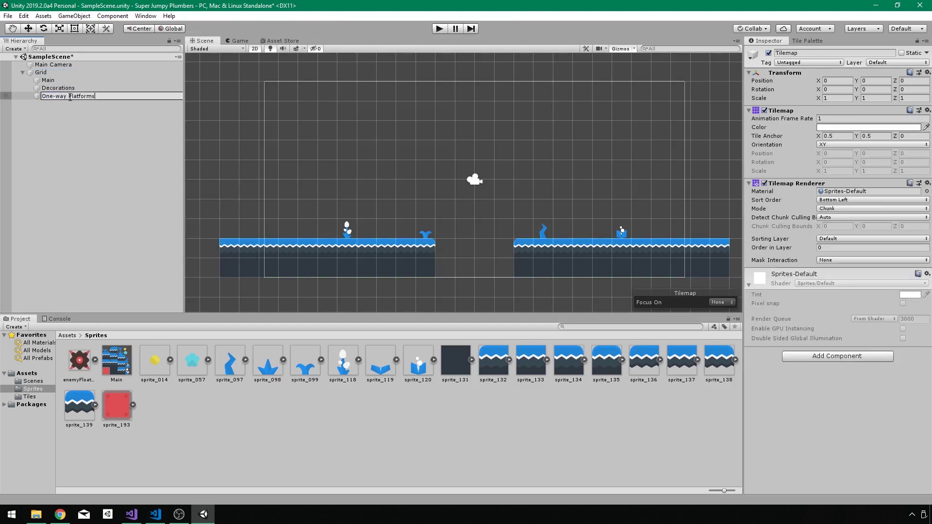
pyautogui.press('Return')
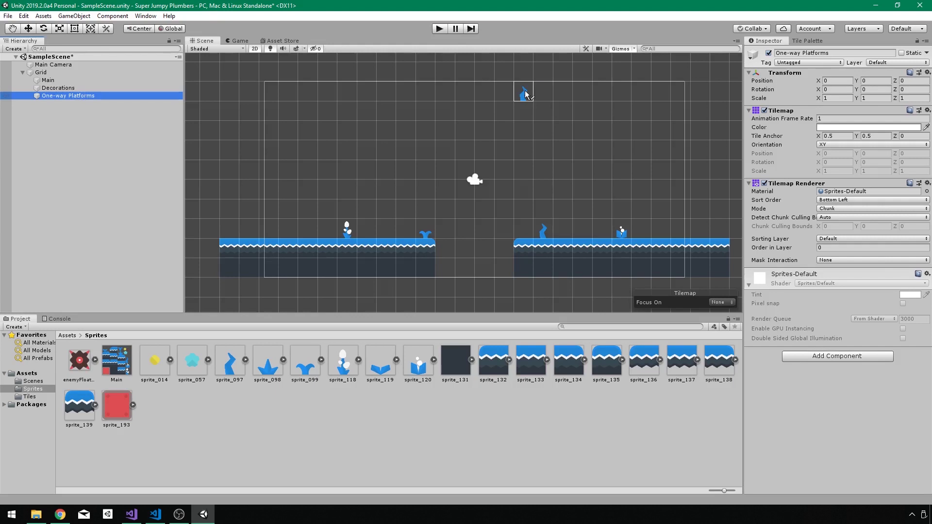
pyautogui.click(567, 232)
pyautogui.click(862, 358)
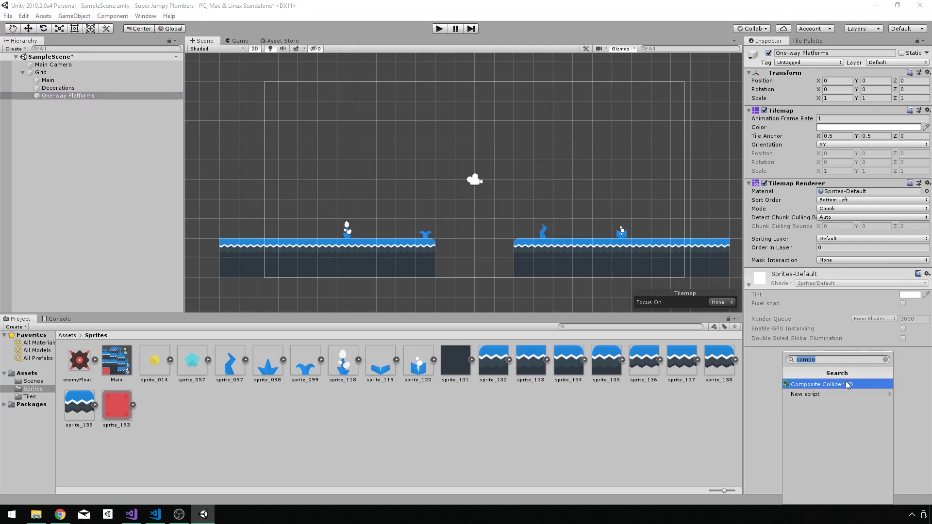
# Add a Composite Collider 2D and set the Rigidbody 2D Body Type to Static
pyautogui.click(829, 385)
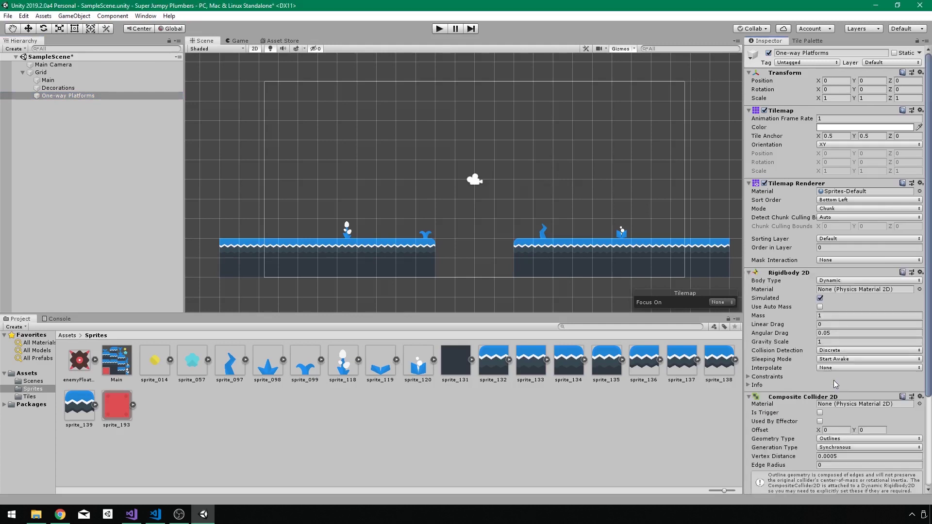
pyautogui.scroll(-5, 806, 230)
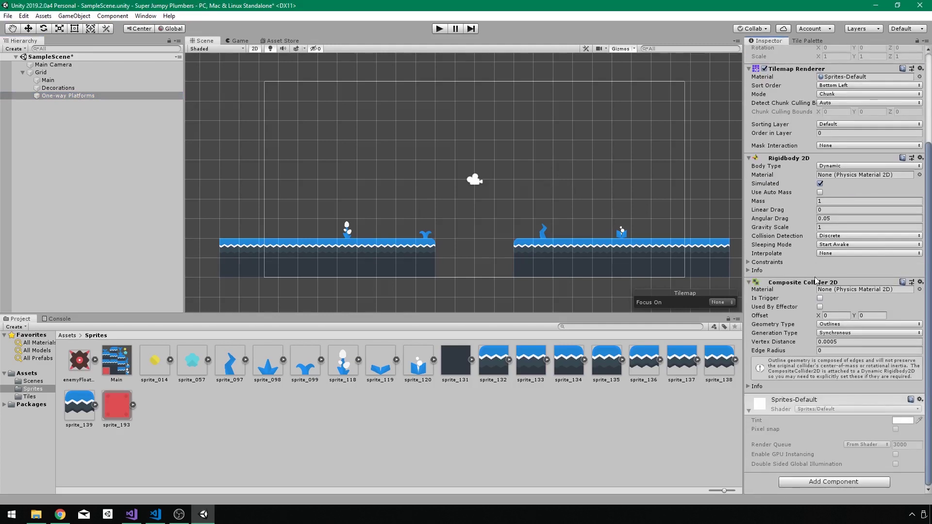
pyautogui.click(826, 171)
pyautogui.click(833, 192)
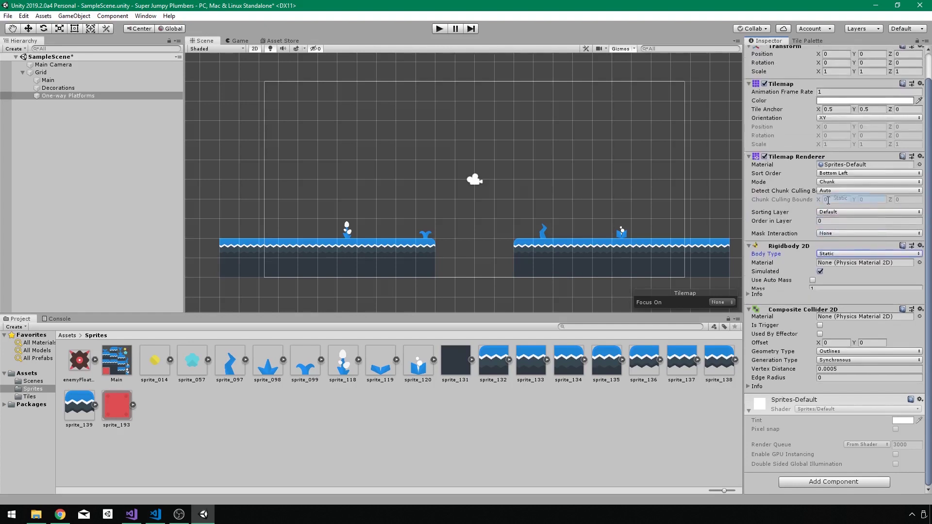
# Add a Tilemap Collider 2D and tick its Used By Composite option
pyautogui.click(821, 484)
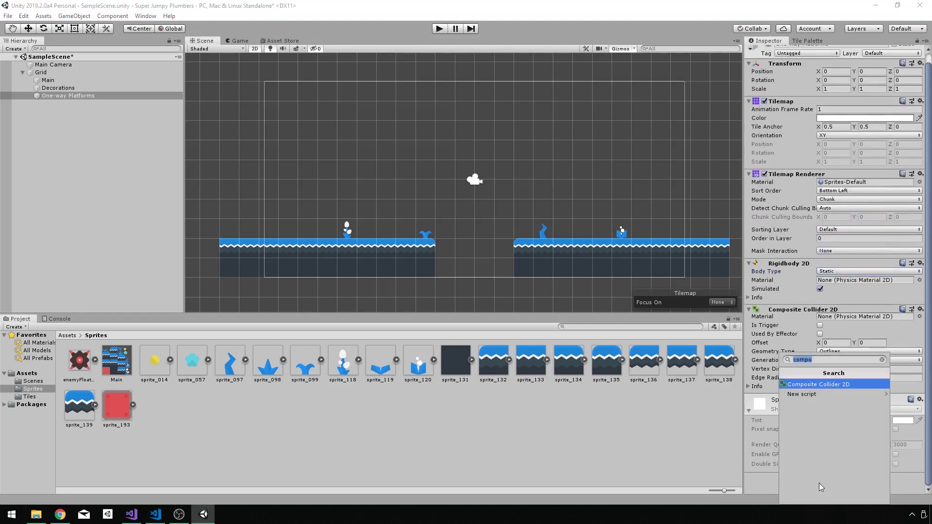
pyautogui.write('tilemap')
pyautogui.press('Down')
pyautogui.press('Return')
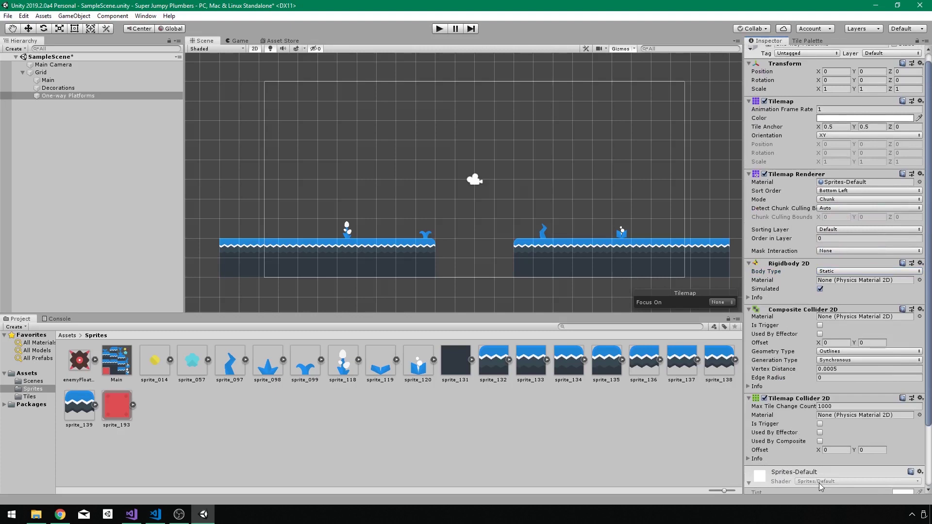
pyautogui.scroll(-3, 820, 482)
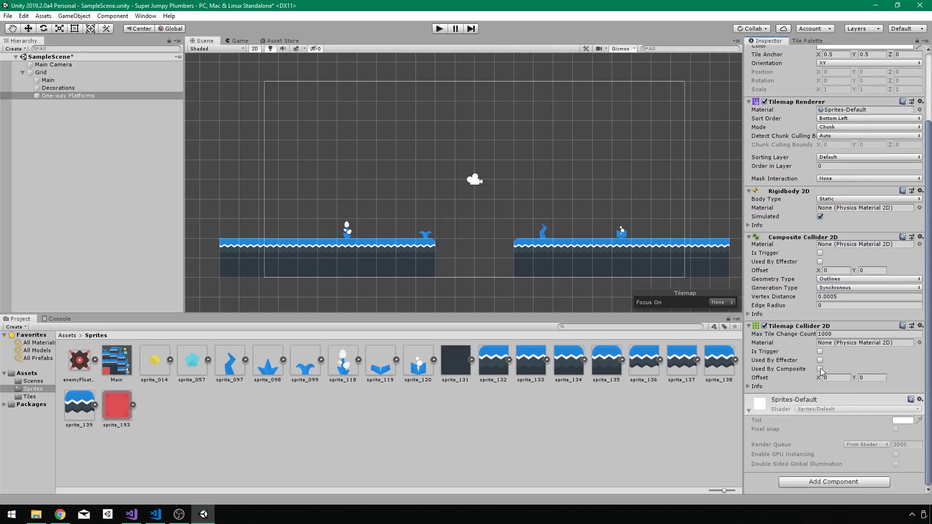
pyautogui.click(821, 370)
# Set the Tile Palette's Active Tilemap to One-way Platforms
pyautogui.click(808, 41)
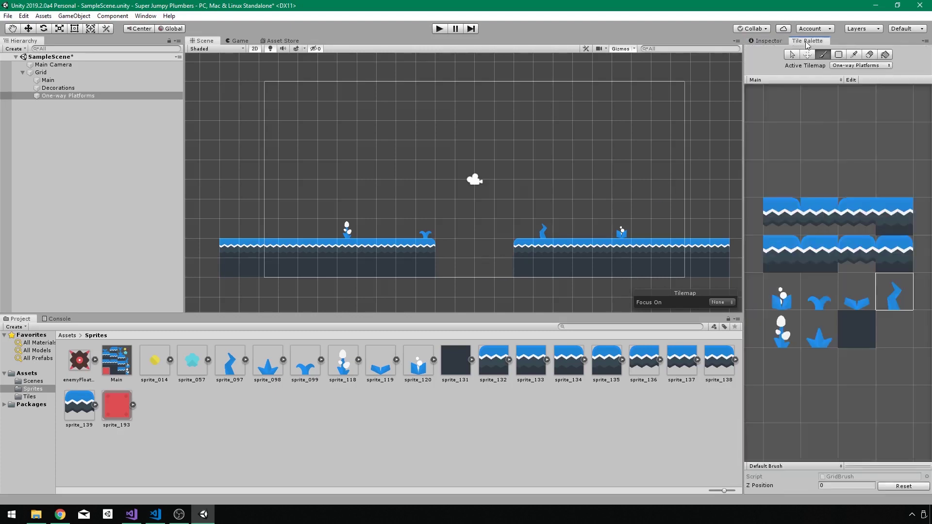
pyautogui.click(850, 67)
pyautogui.click(844, 83)
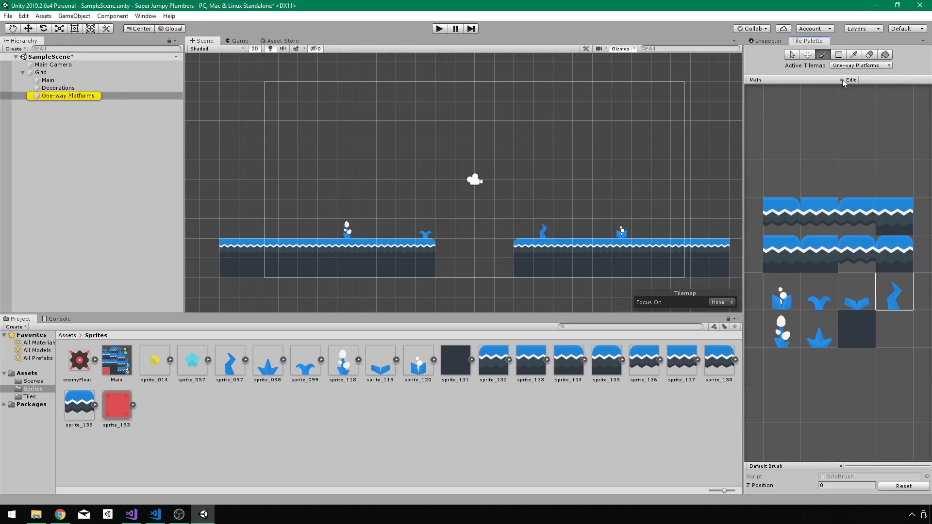
# Paint a long row of wave tiles as a floating platform above the gap
pyautogui.click(869, 218)
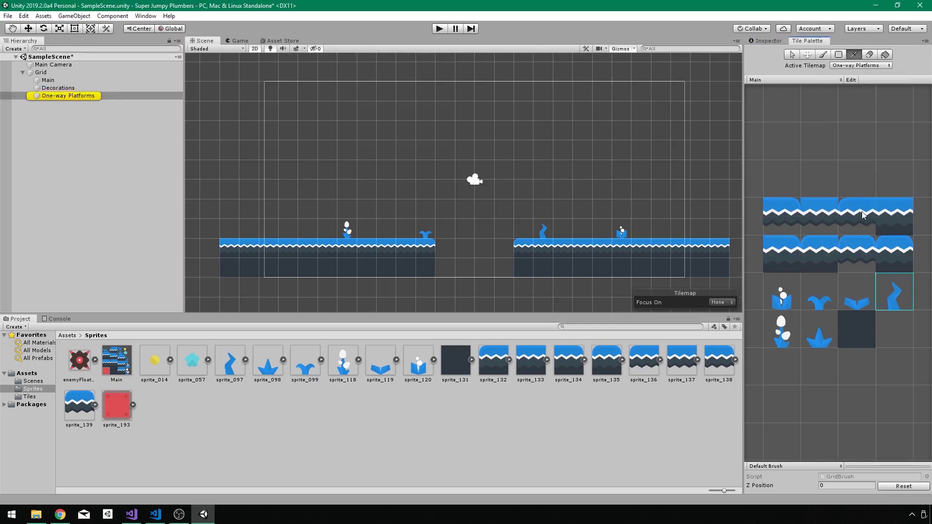
pyautogui.click(339, 195)
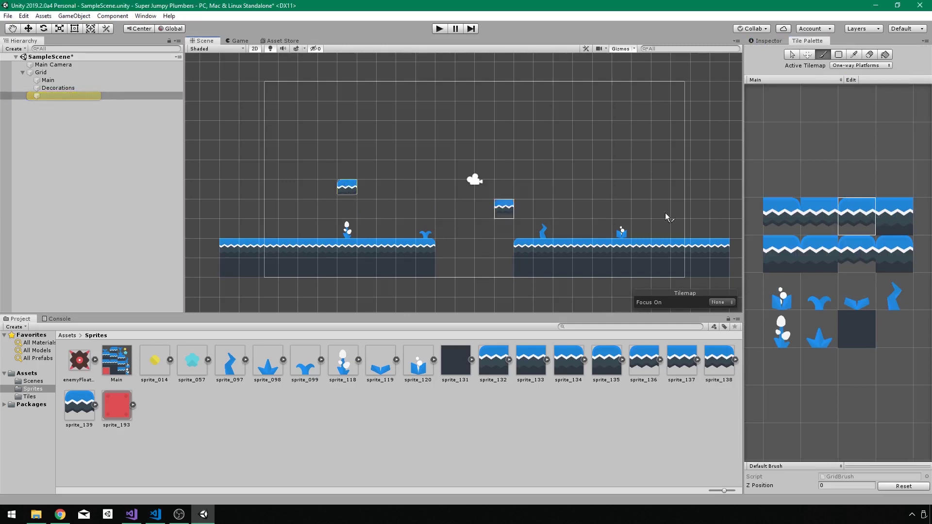
pyautogui.click(820, 216)
pyautogui.moveTo(371, 194); pyautogui.dragTo(544, 196)
pyautogui.click(555, 197)
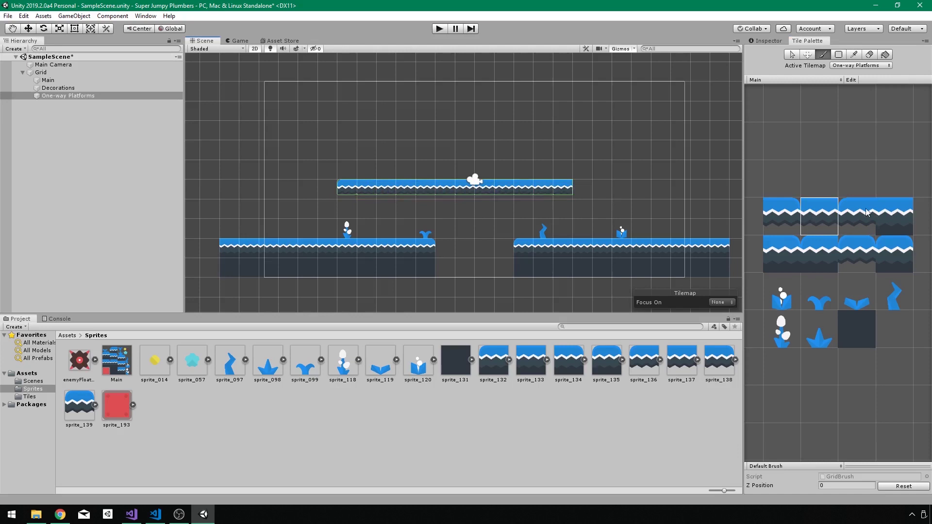
pyautogui.click(784, 216)
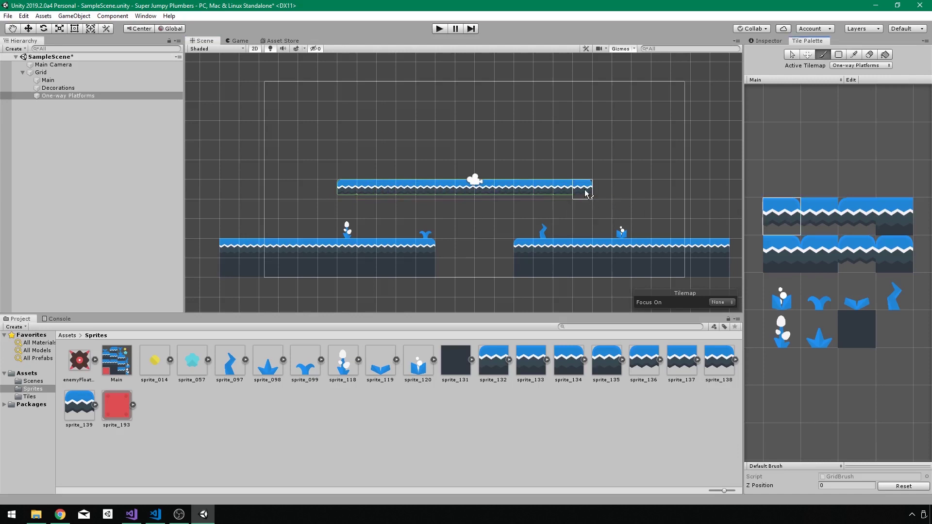
pyautogui.click(602, 191)
pyautogui.keyDown('ctrl'); pyautogui.click(605, 190); pyautogui.keyUp('ctrl')
pyautogui.click(766, 41)
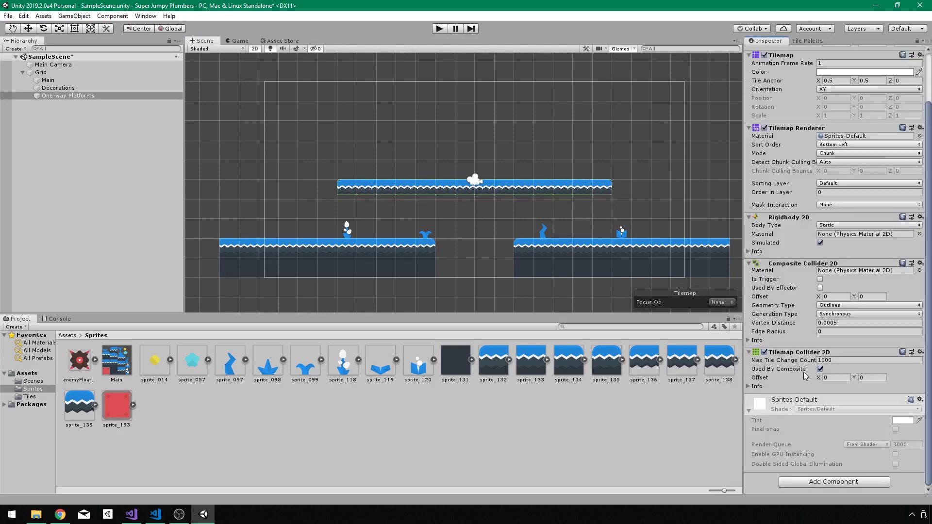
# Add a Platform Effector 2D and tick Used By Effector on the Composite Collider 2D
pyautogui.click(848, 484)
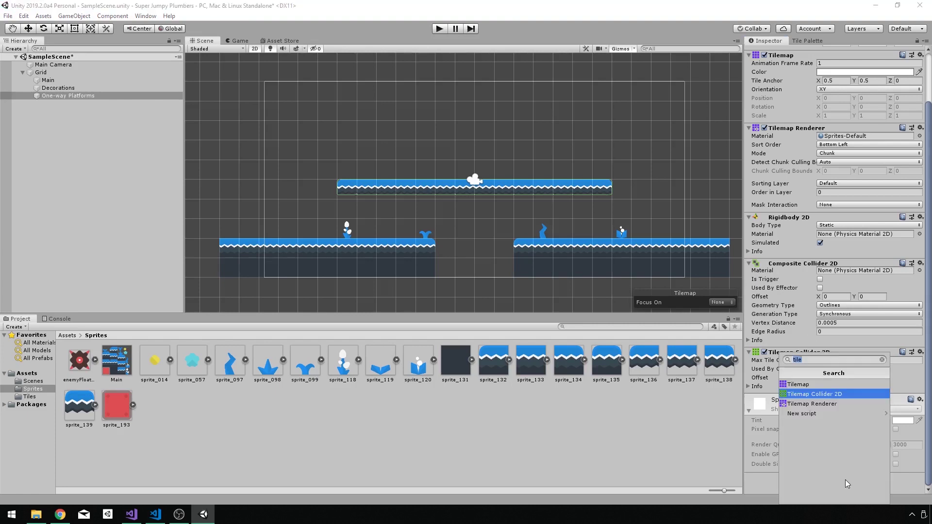
pyautogui.write('plat')
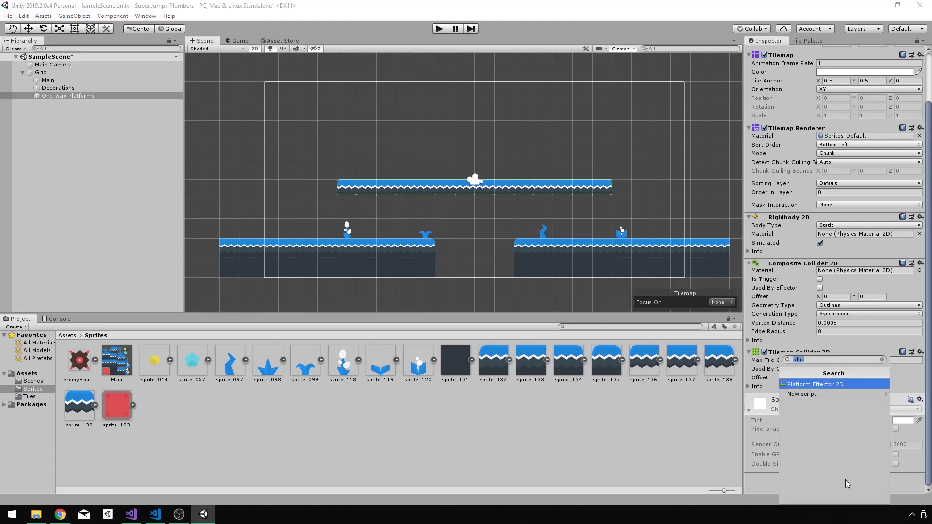
pyautogui.press('Return')
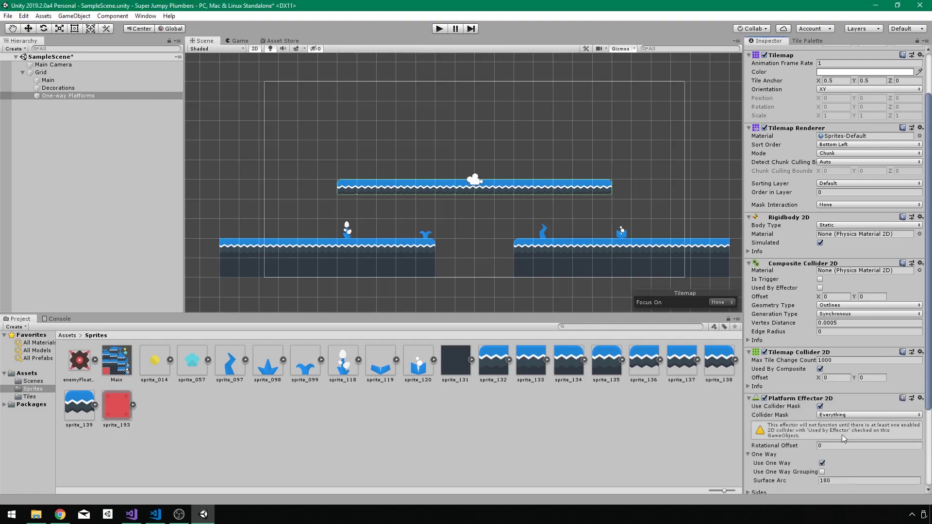
pyautogui.scroll(-5, 772, 317)
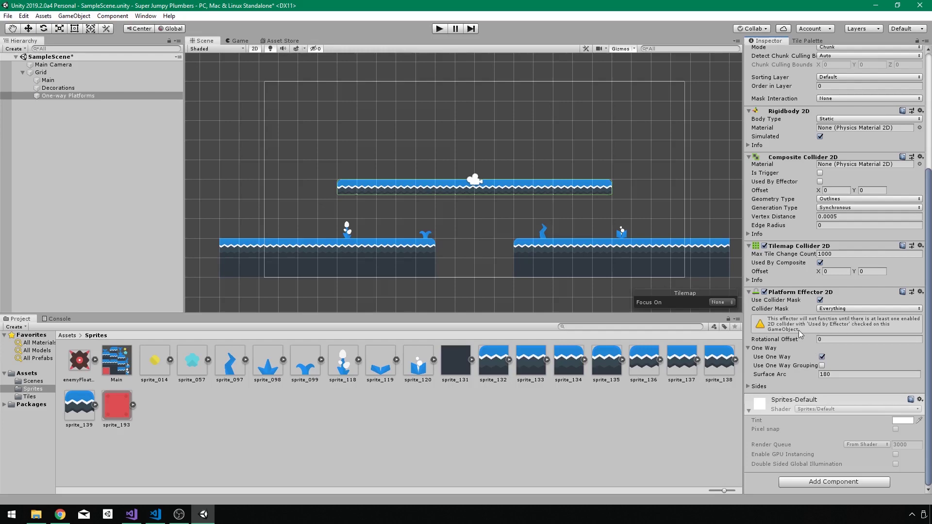
pyautogui.scroll(8, 800, 334)
pyautogui.scroll(-8, 767, 290)
pyautogui.click(822, 181)
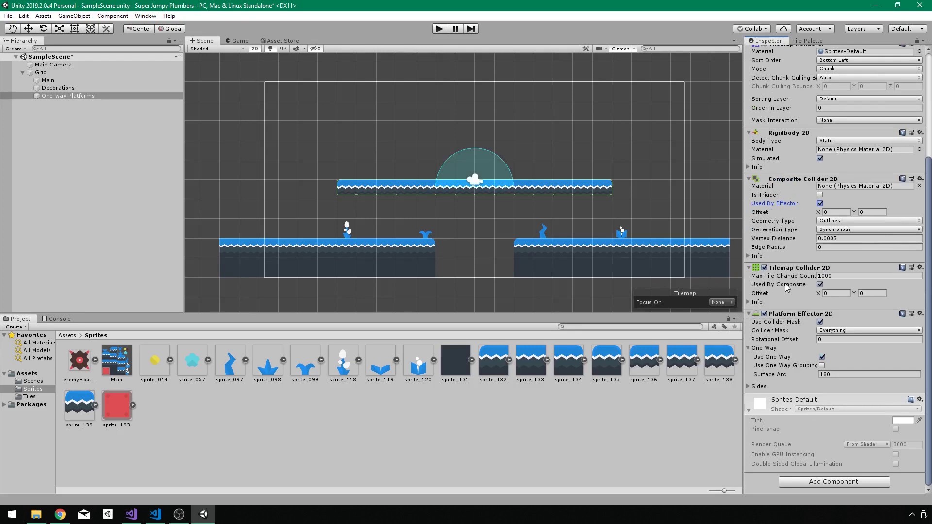
# Save the scene and bring the floating platform into view
pyautogui.hotkey('ctrl', 's')
pyautogui.scroll(1, 427, 208)
pyautogui.scroll(2, 426, 207)
pyautogui.moveTo(539, 204); pyautogui.dragTo(515, 222, button='middle')
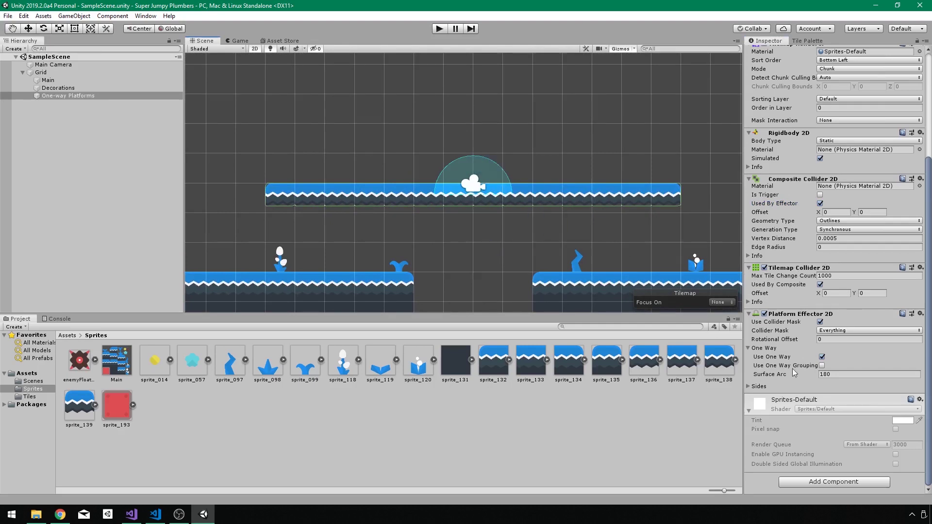
# Try Surface Arc, Use One Way and Rotational Offset, keeping one-way on with offset 0, then save
pyautogui.moveTo(771, 375)
pyautogui.mouseDown()
pyautogui.moveTo(811, 380)
pyautogui.moveTo(820, 363)
pyautogui.mouseUp()
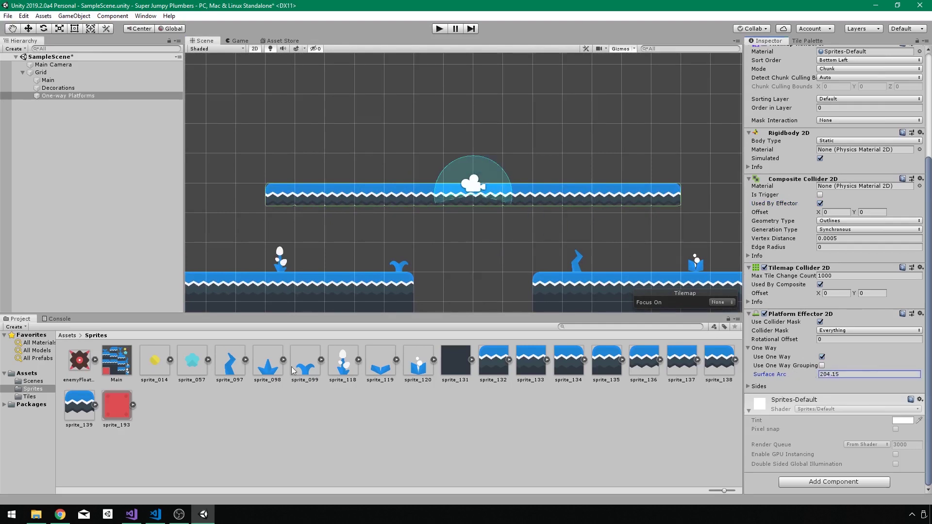
pyautogui.click(821, 358)
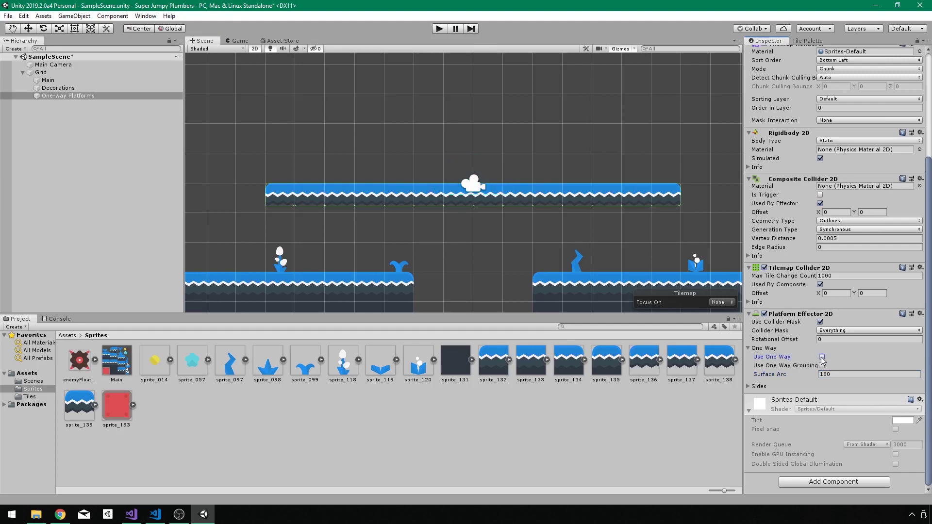
pyautogui.click(822, 358)
pyautogui.moveTo(762, 340); pyautogui.dragTo(63, 352)
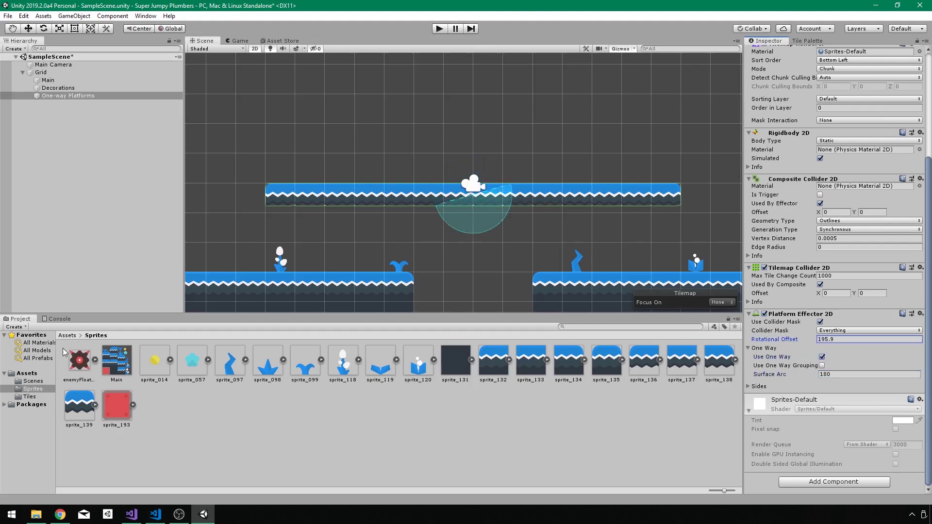
pyautogui.press('Escape')
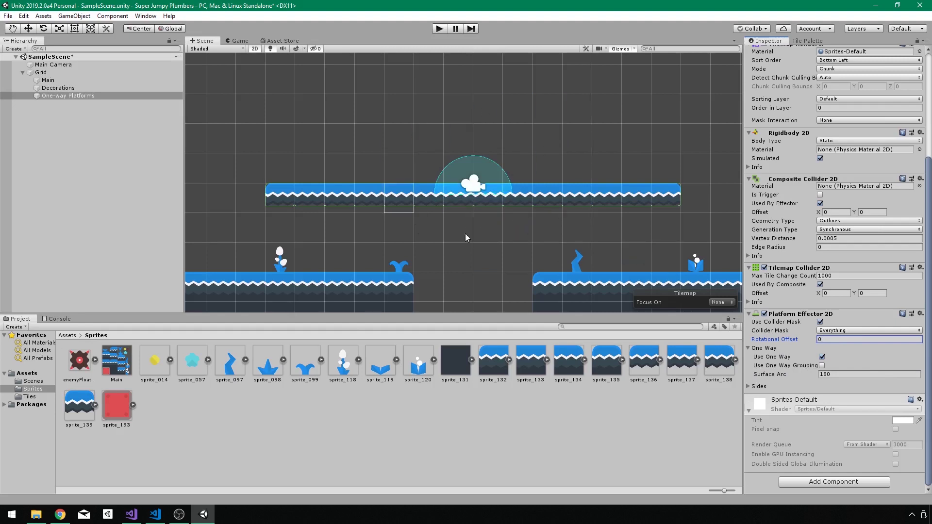
pyautogui.hotkey('ctrl', 's')
pyautogui.scroll(-3, 549, 223)
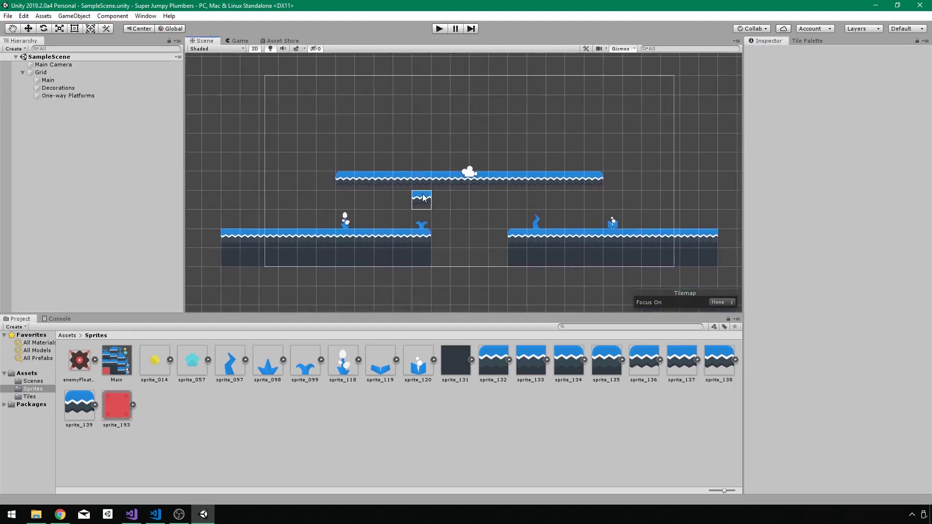